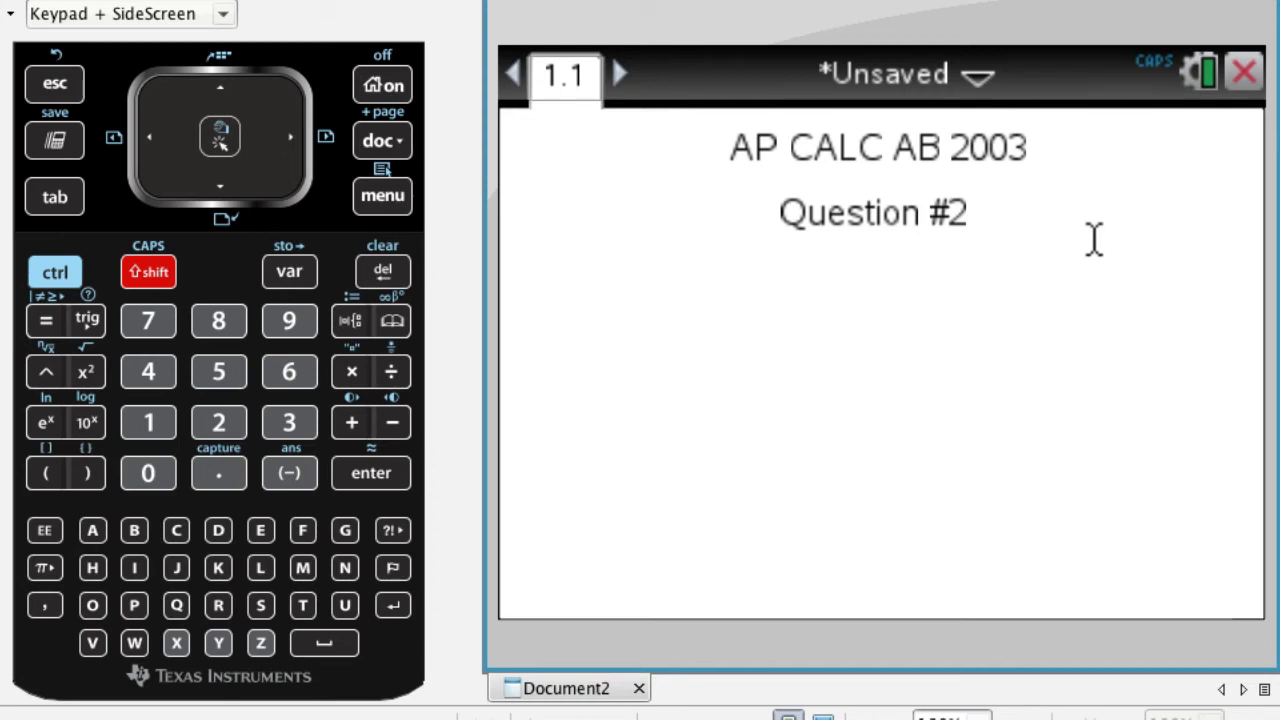
Start a new document, then cancel the save prompt to keep the current document.
key("shift")
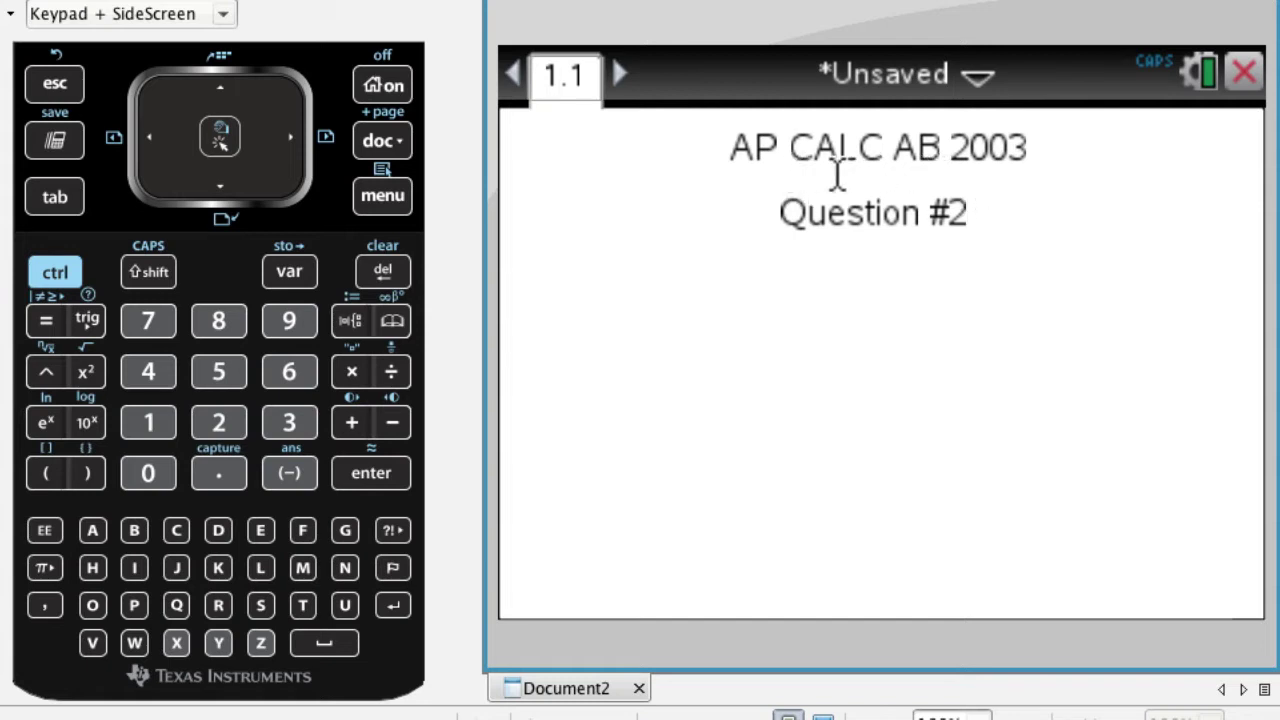
left_click(396, 146)
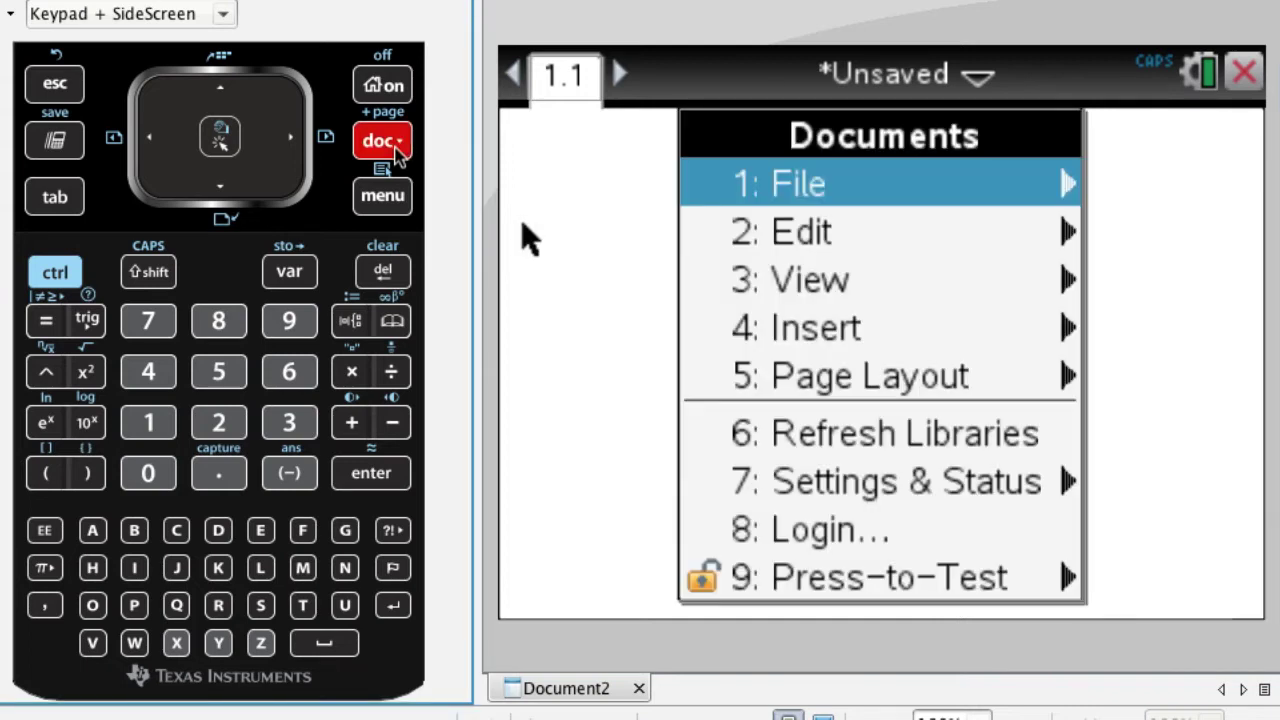
key("Right")
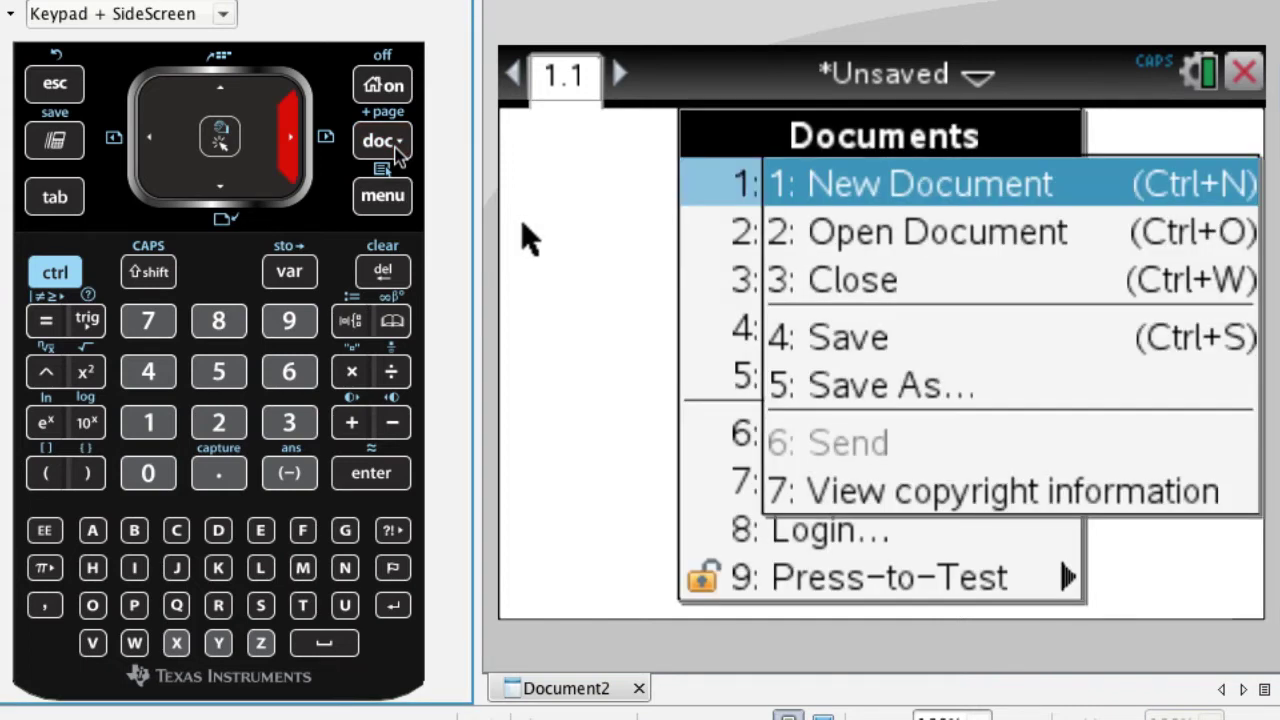
key("Return")
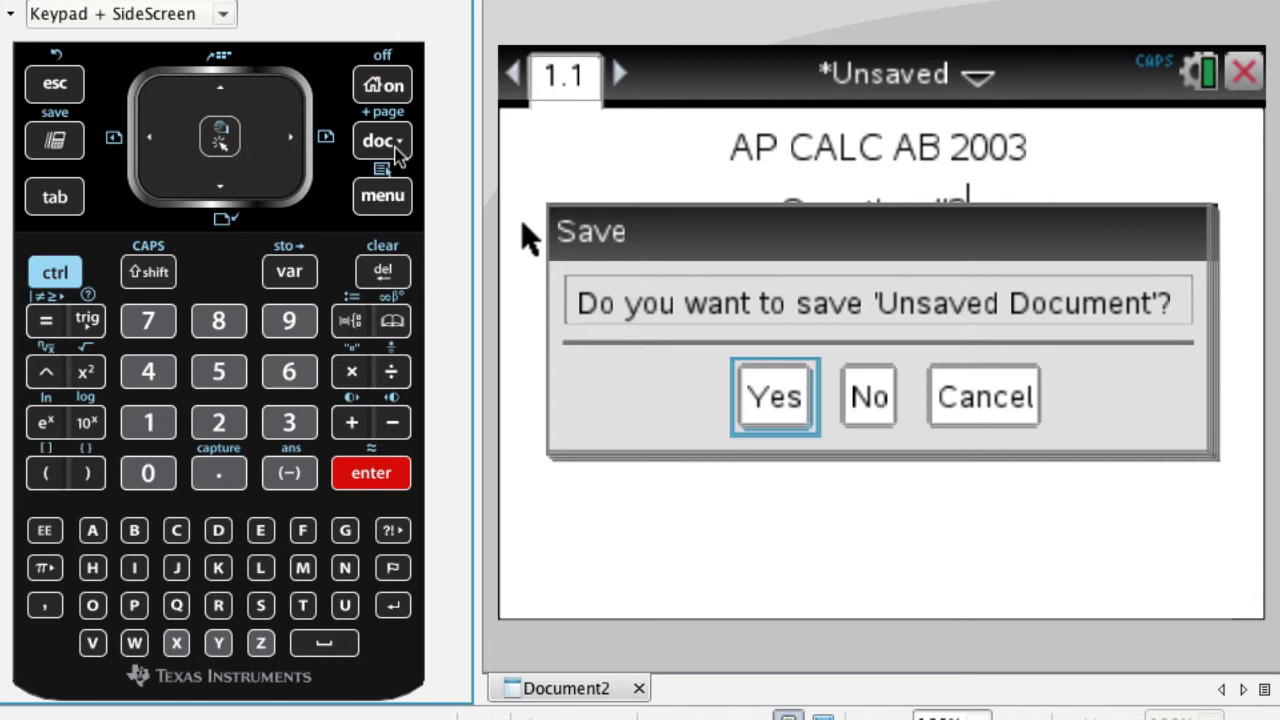
key("Escape")
Insert a Calculator page as page 1.2 after the title page.
left_click(372, 143)
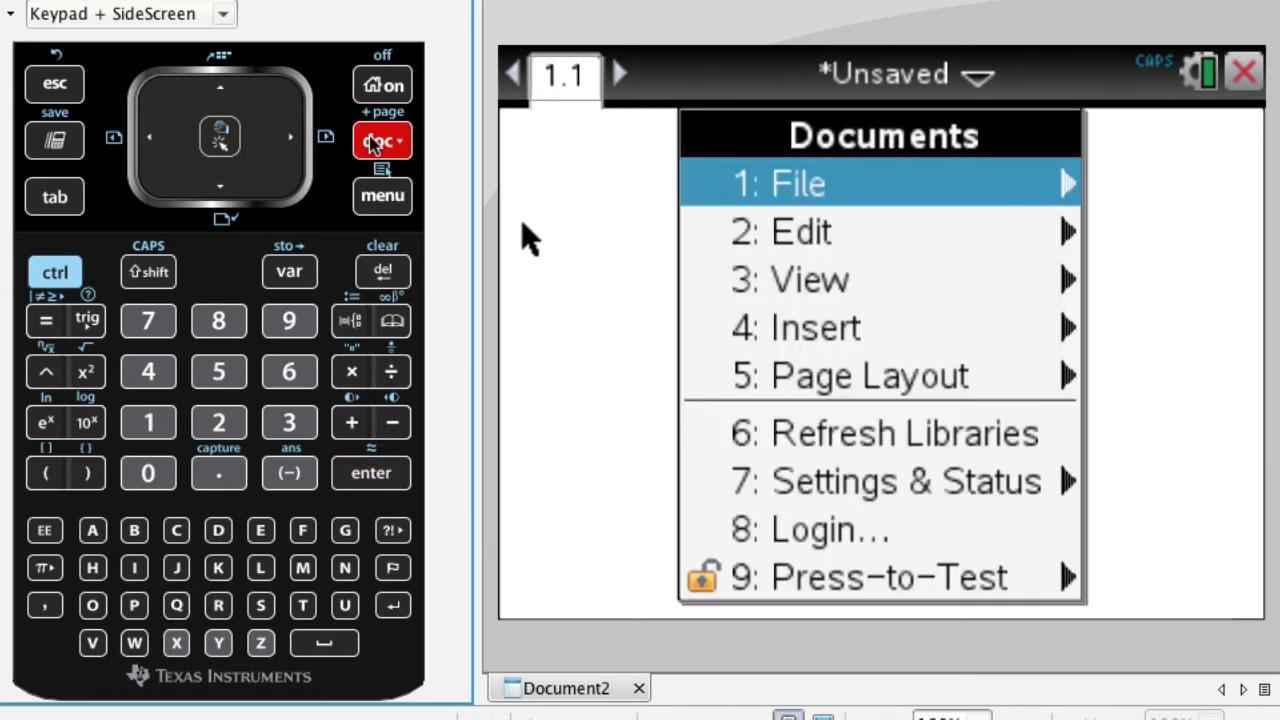
key("Down")
key("Down")
key("Down")
key("Right")
key("Down")
key("Down")
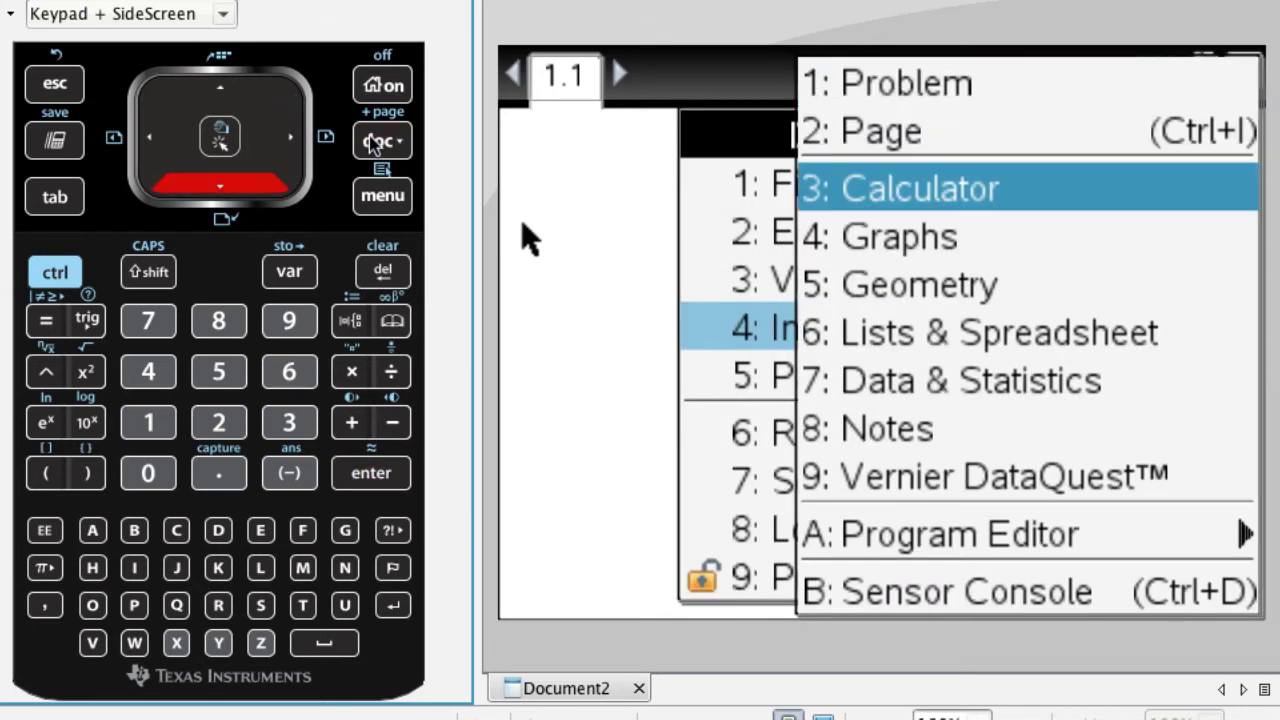
key("Return")
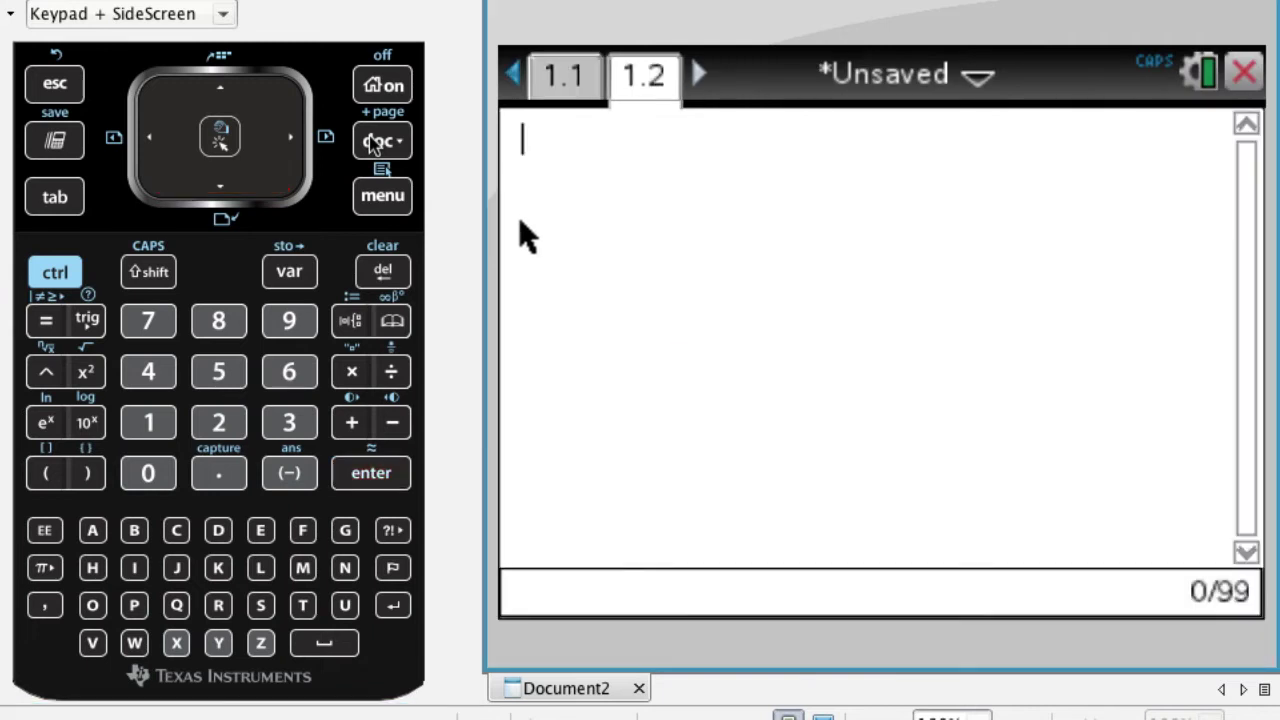
Define v(t) := -(t+1)·sin(t²/2), using a fraction template for t²/2.
type("v(t")
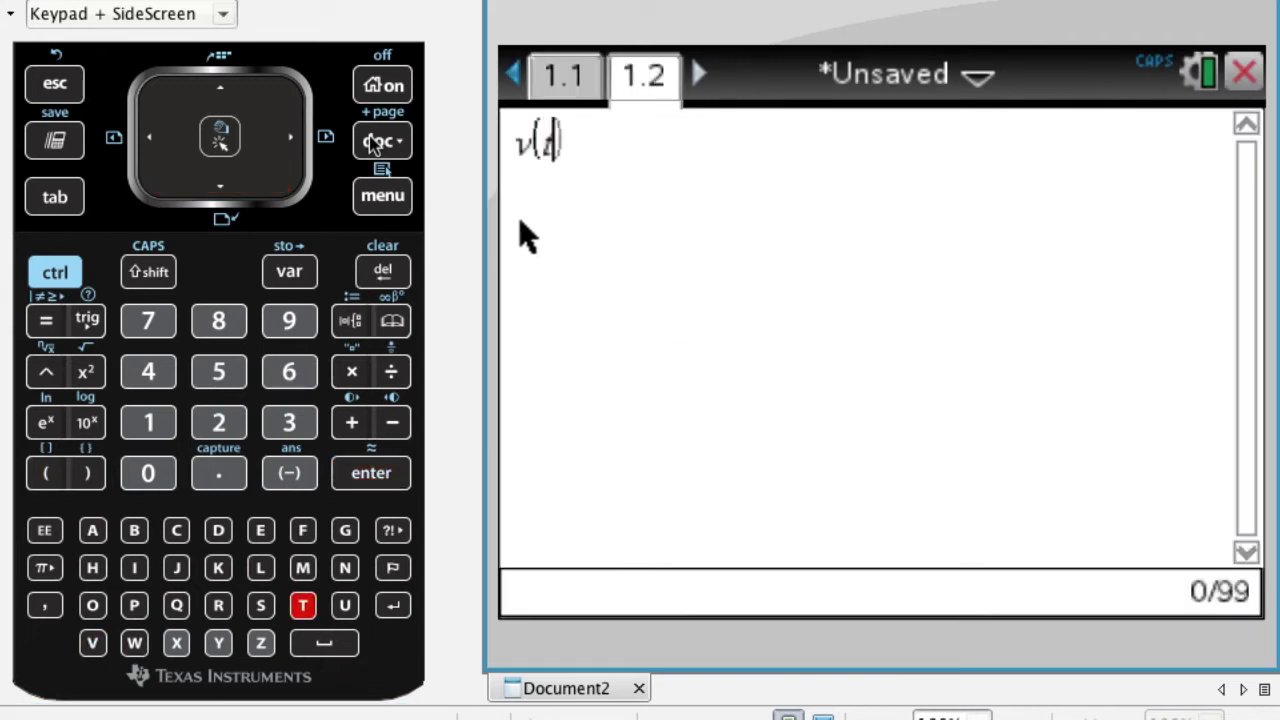
key("Tab")
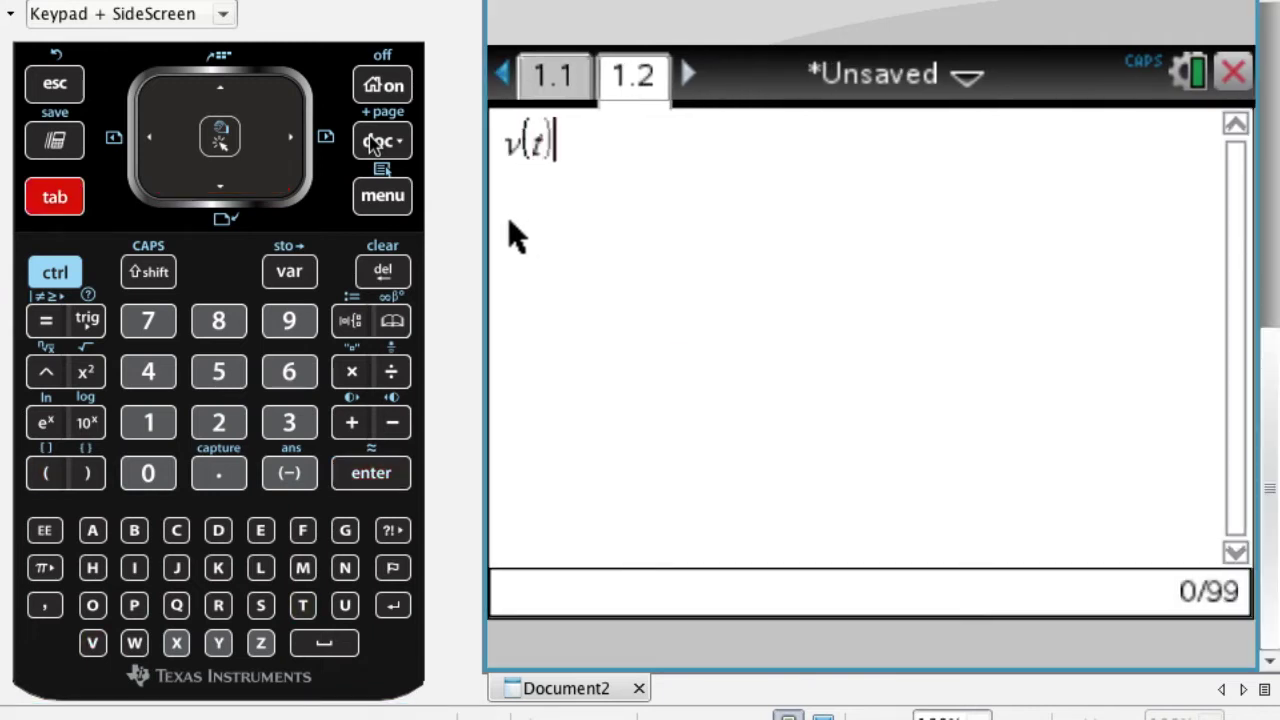
left_click(57, 271)
left_click(348, 320)
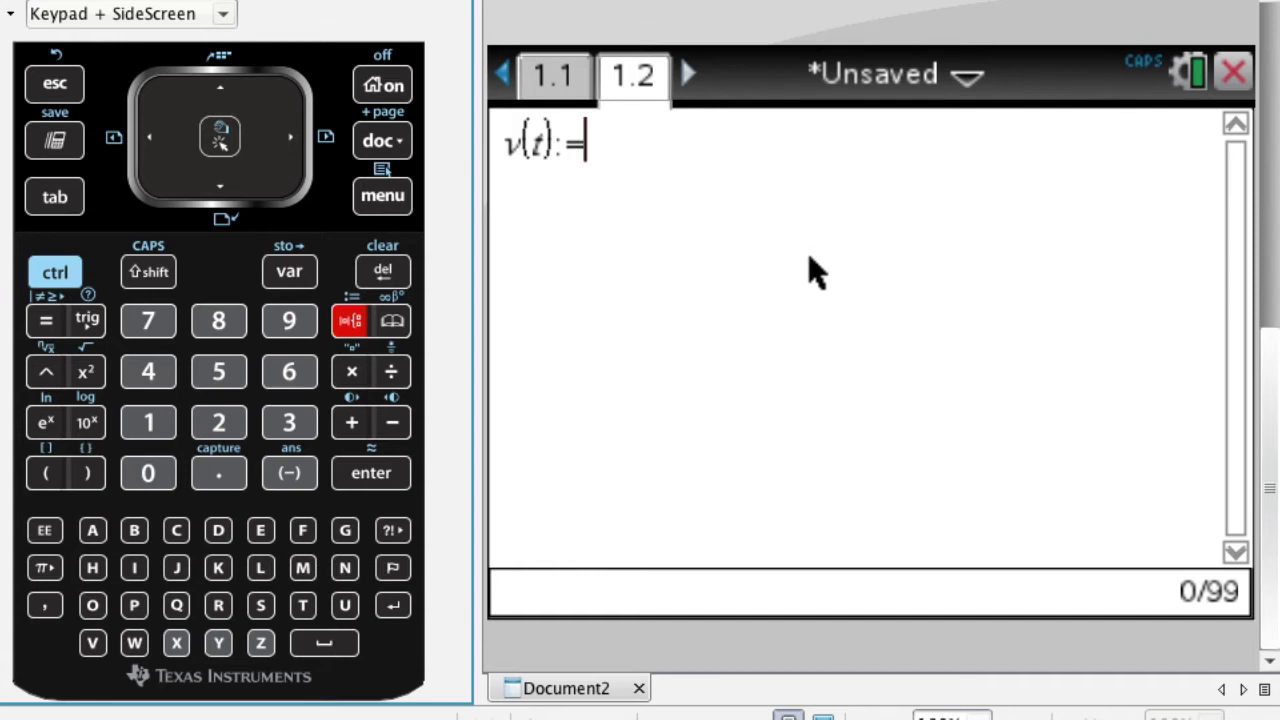
type("-(t")
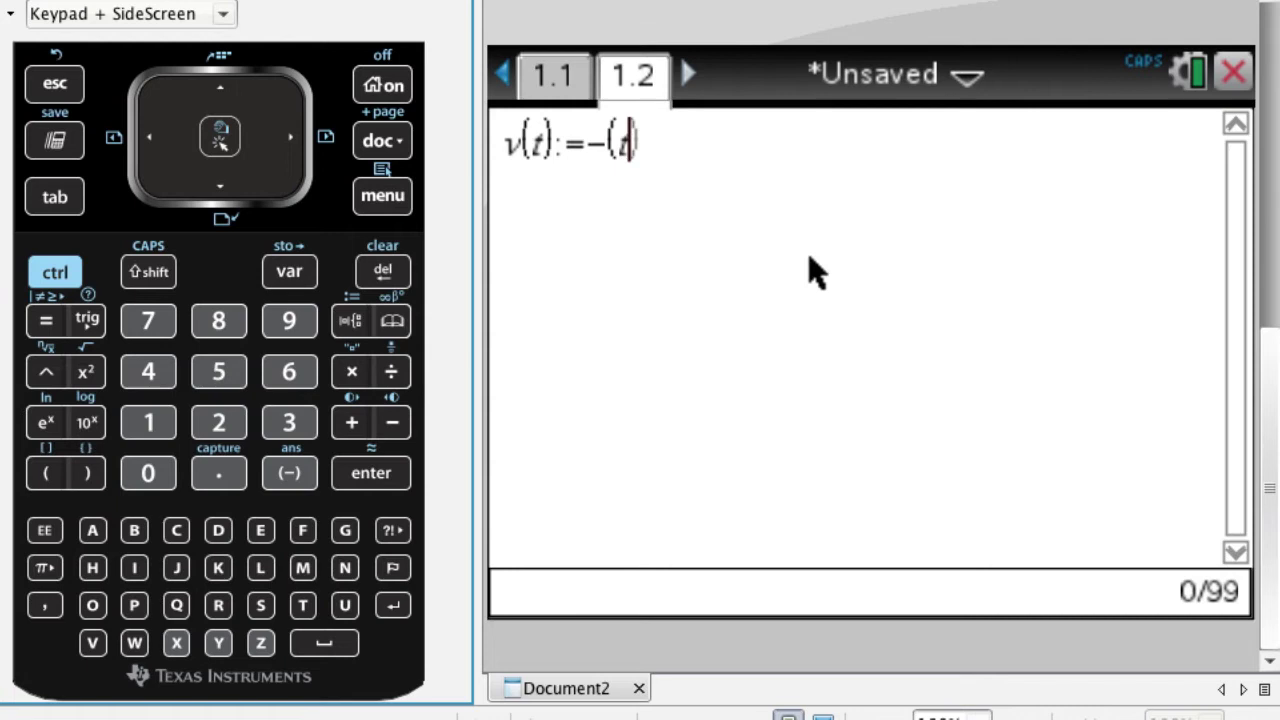
type("+1)*")
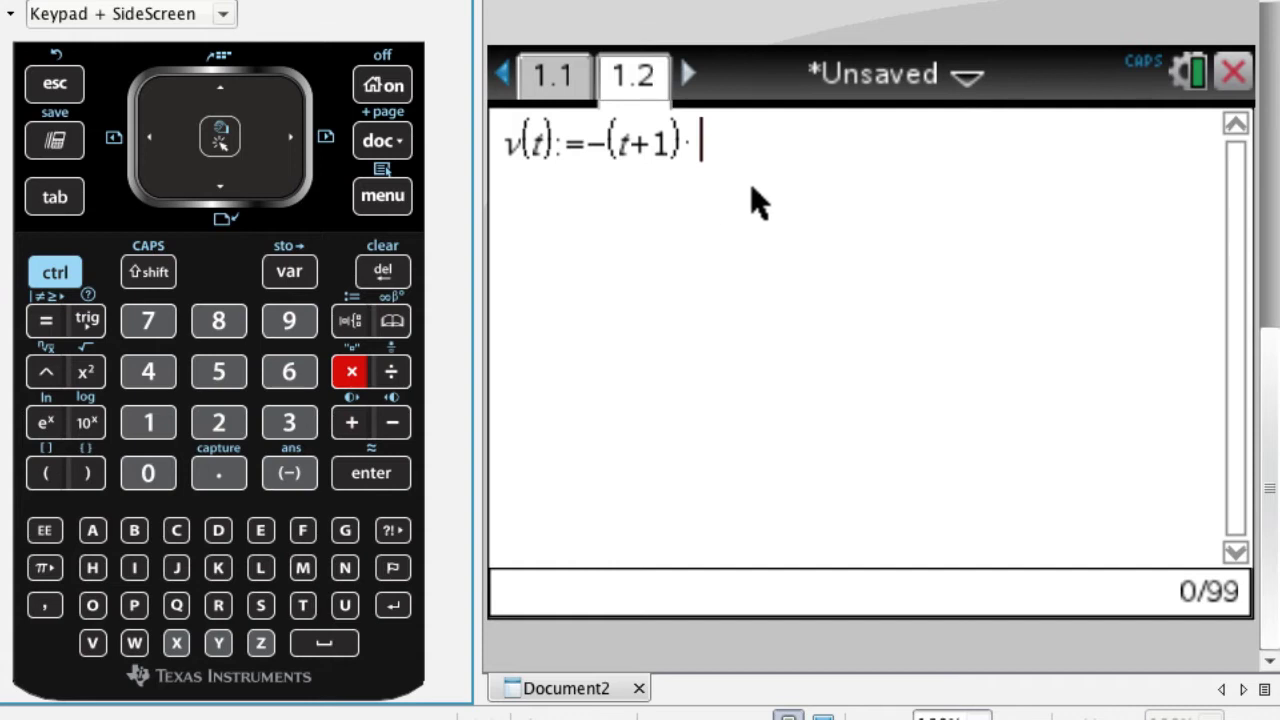
type("sin(")
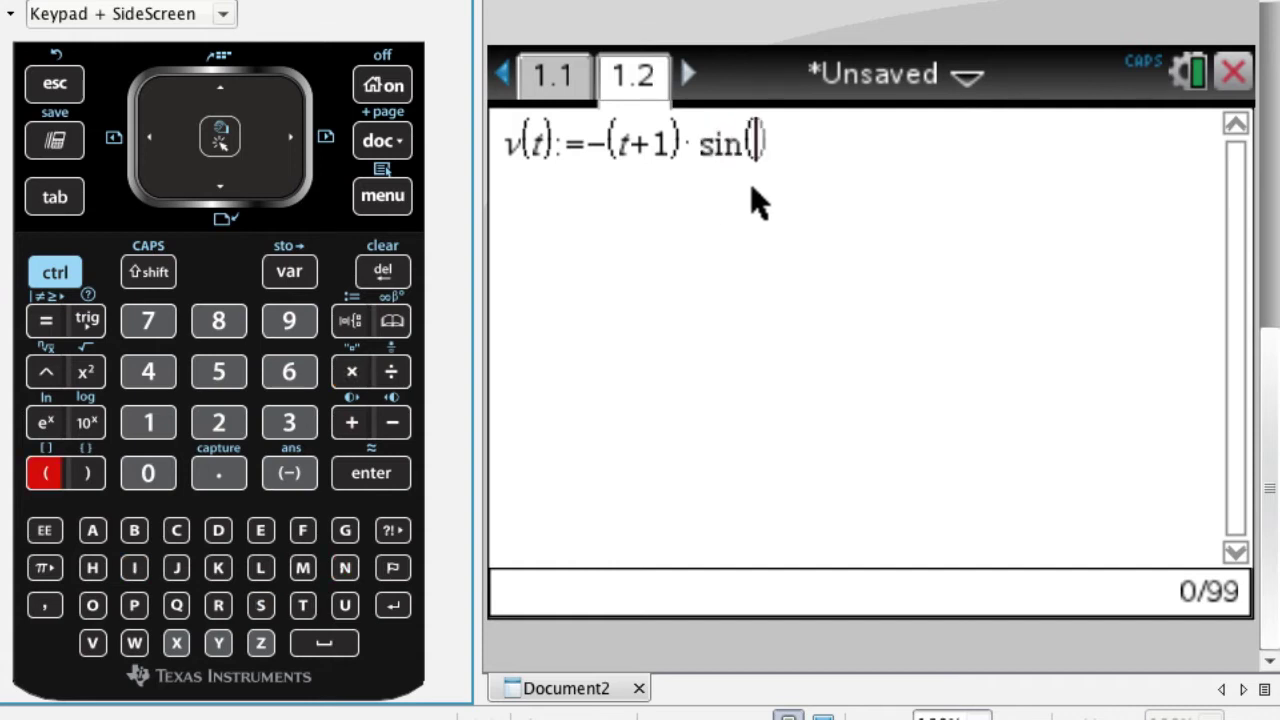
key("ctrl+slash")
type("t^")
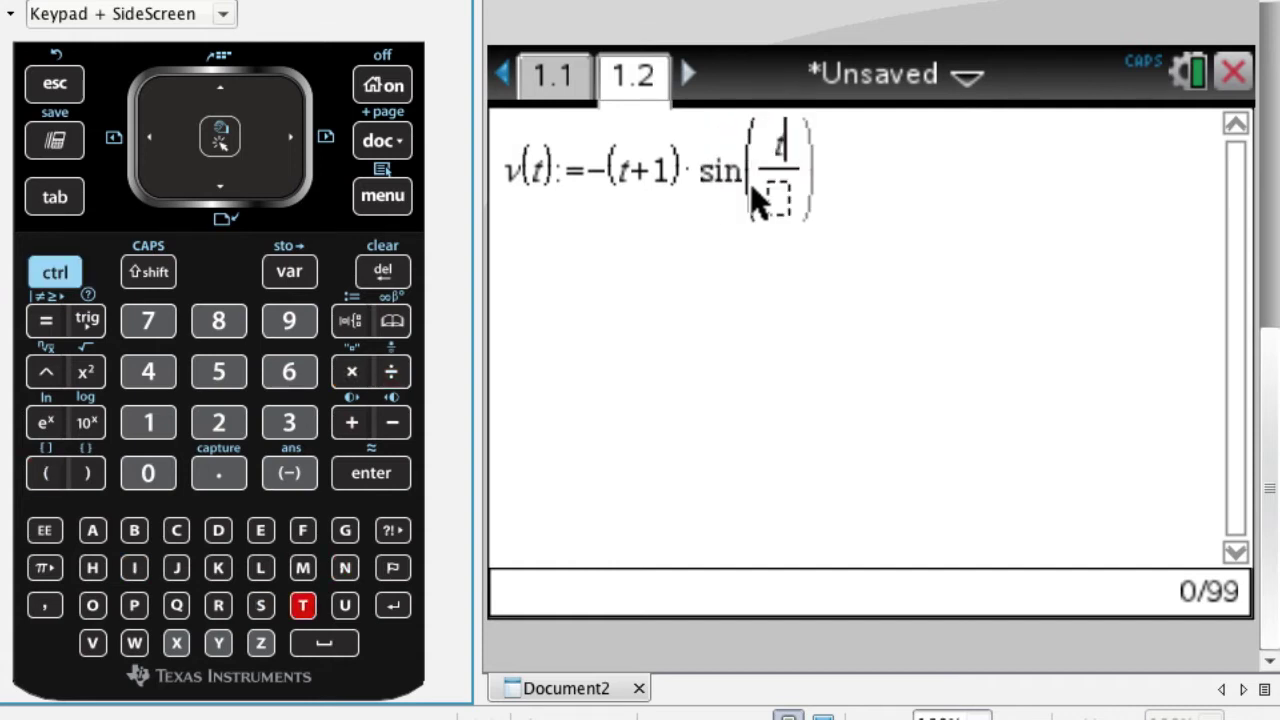
type("2")
key("Down")
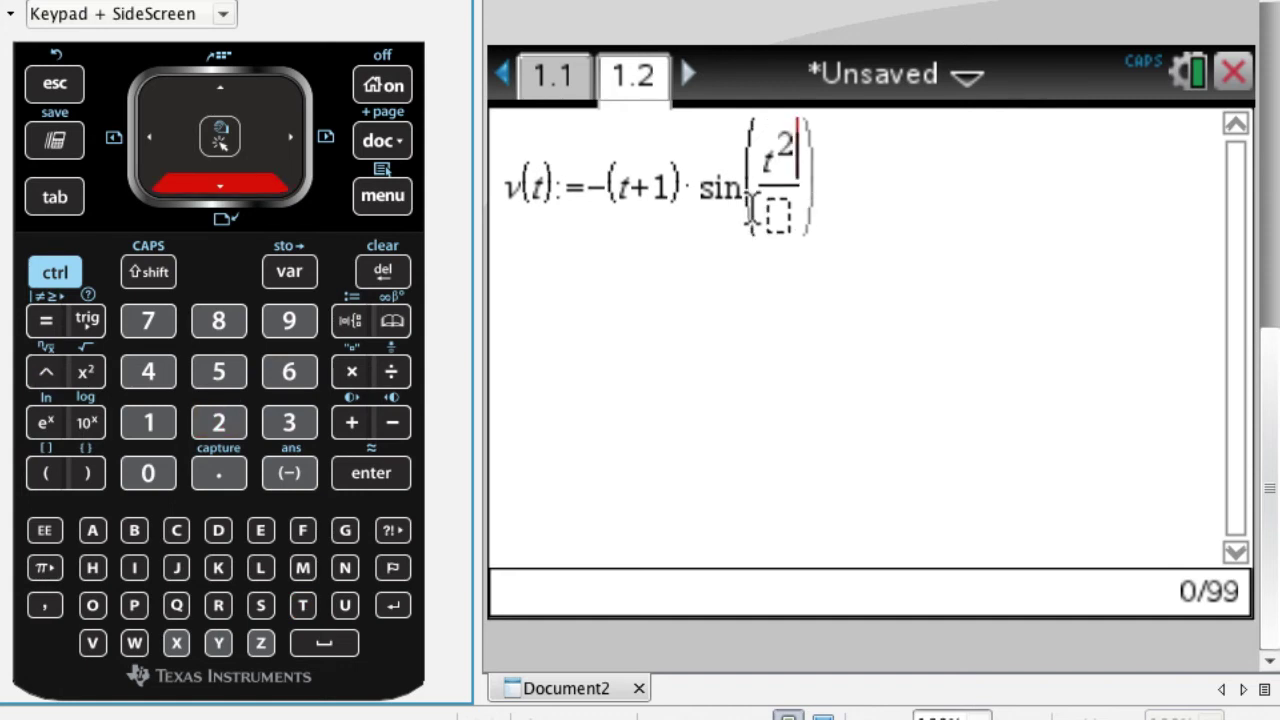
type("2")
key("Return")
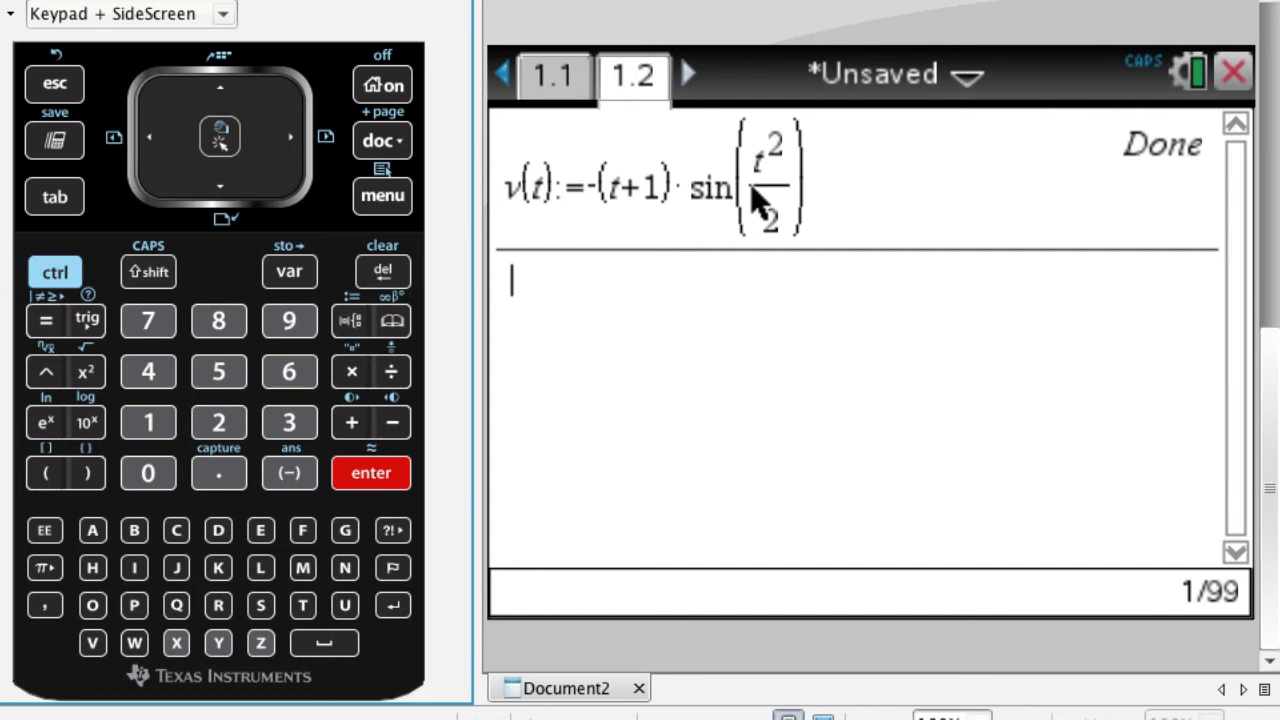
Test the function with v(2), then delete that test entry from the history.
type("v(2")
key("Return")
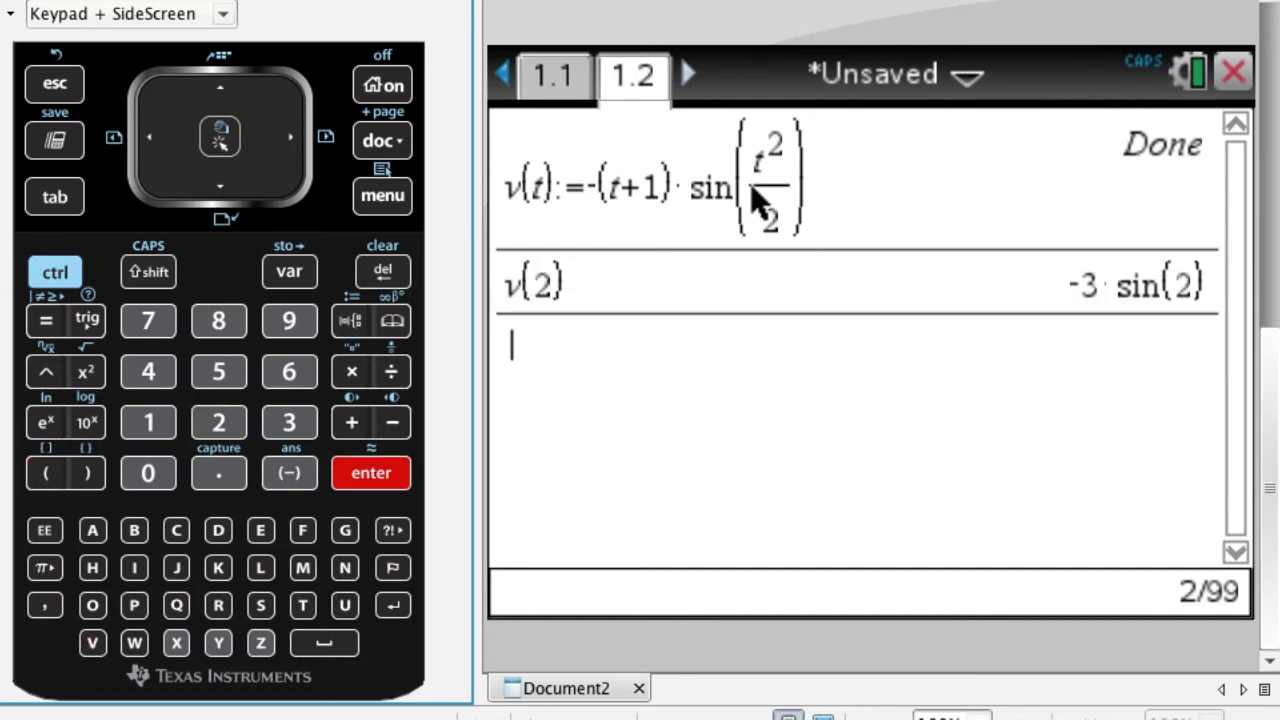
key("Up")
key("Up")
key("BackSpace")
key("Down")
key("Down")
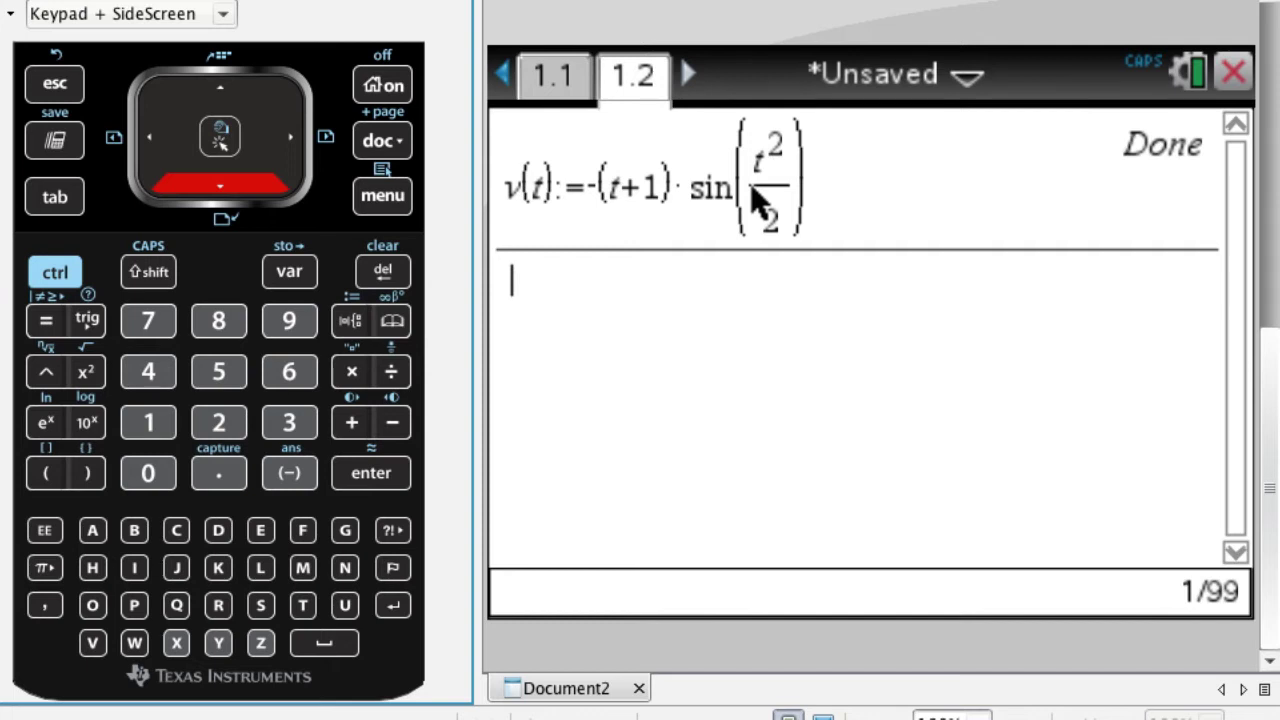
Build the derivative expression d/dt(v(t)) from the template palette and variable list.
left_click(349, 324)
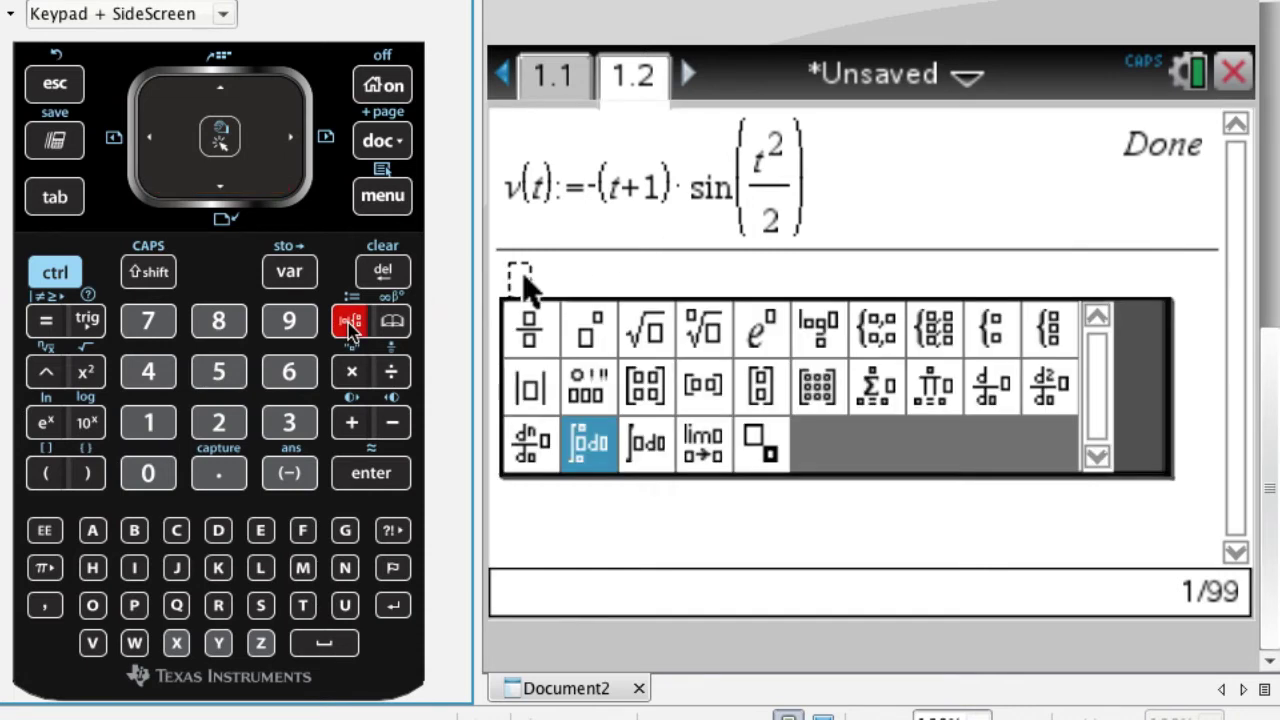
key("Left")
key("Left")
key("Left")
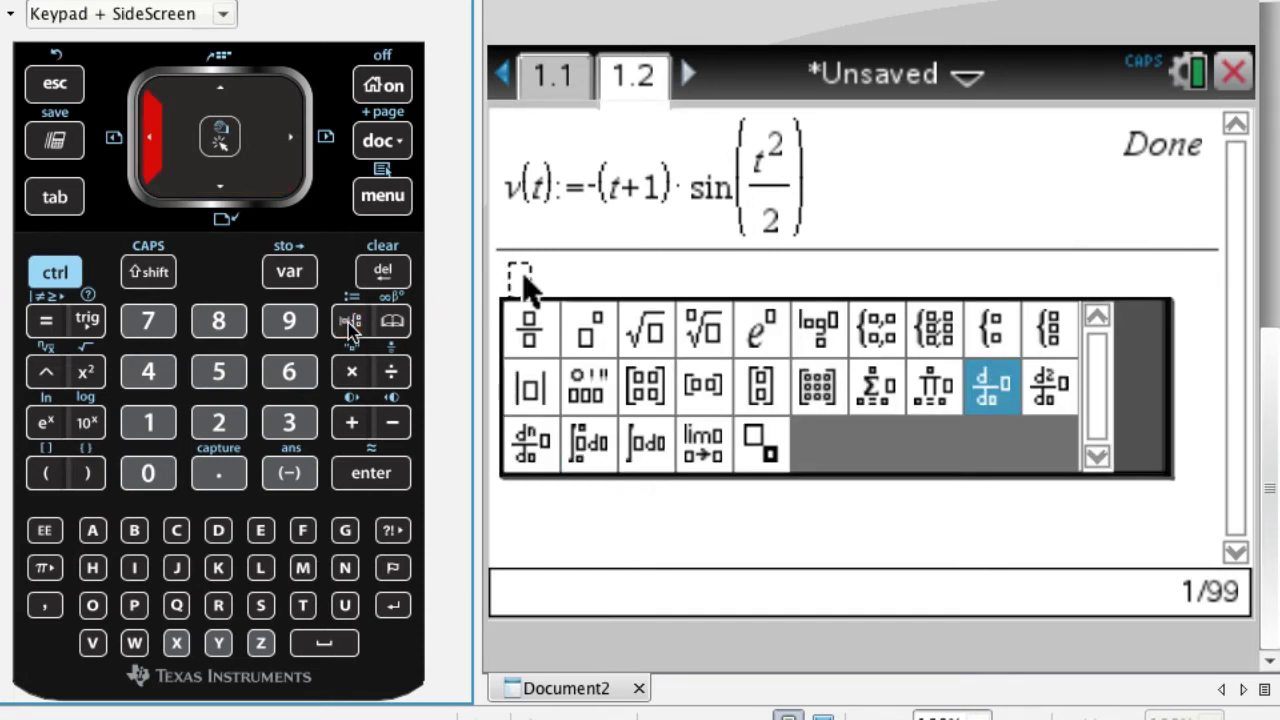
key("Return")
type("t(")
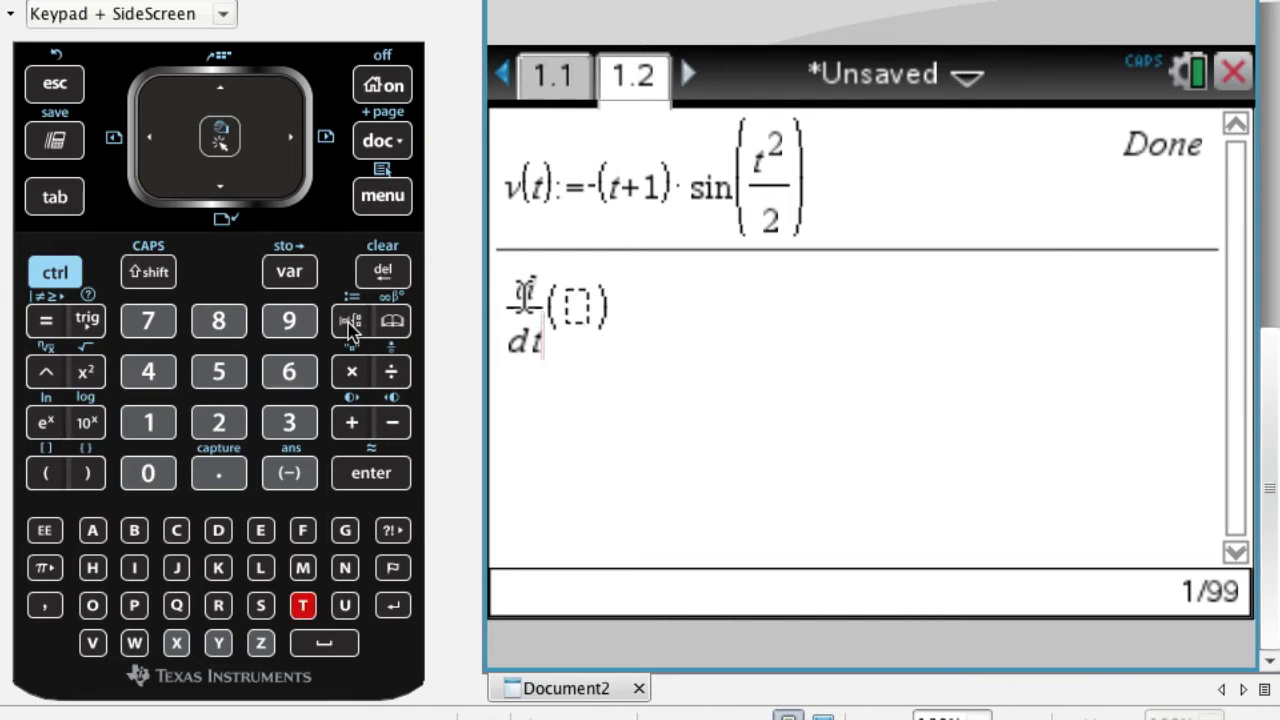
key("Right")
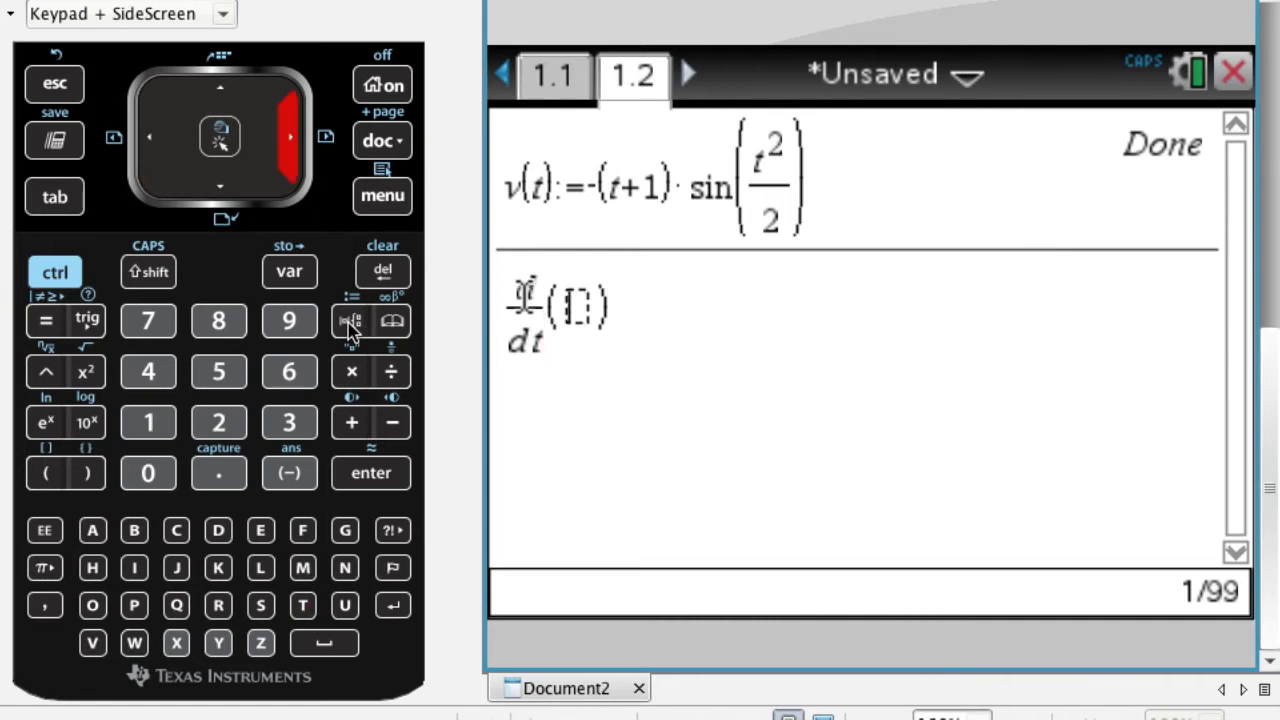
left_click(290, 280)
key("Return")
type("t")
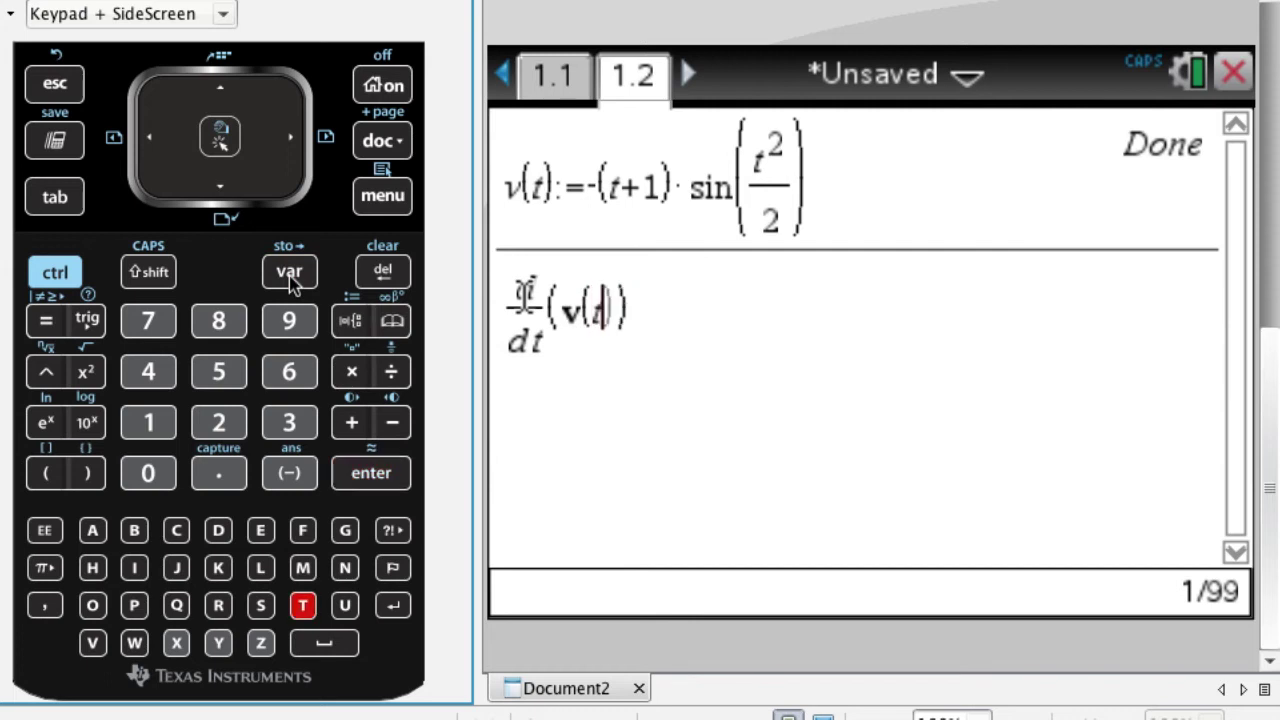
key("Right")
key("Right")
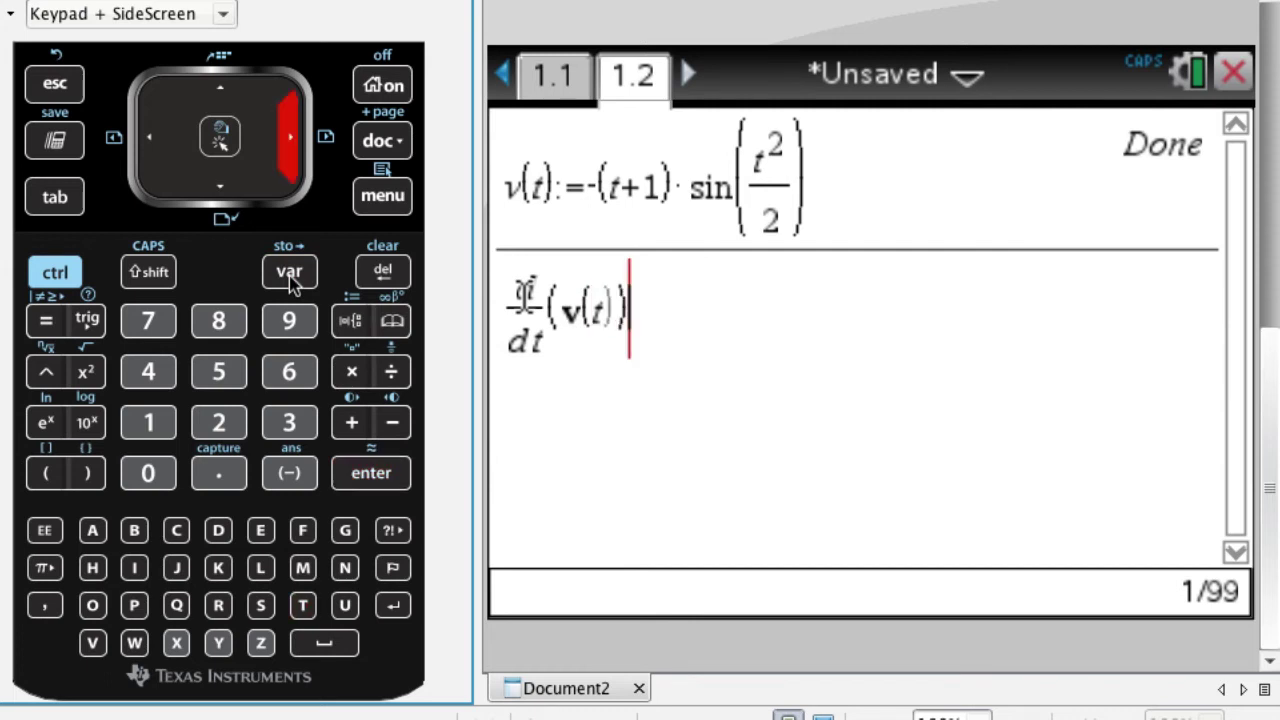
Add the such-that condition t=2. and evaluate the derivative to 1.58758.
left_click(55, 272)
left_click(50, 320)
key("Left")
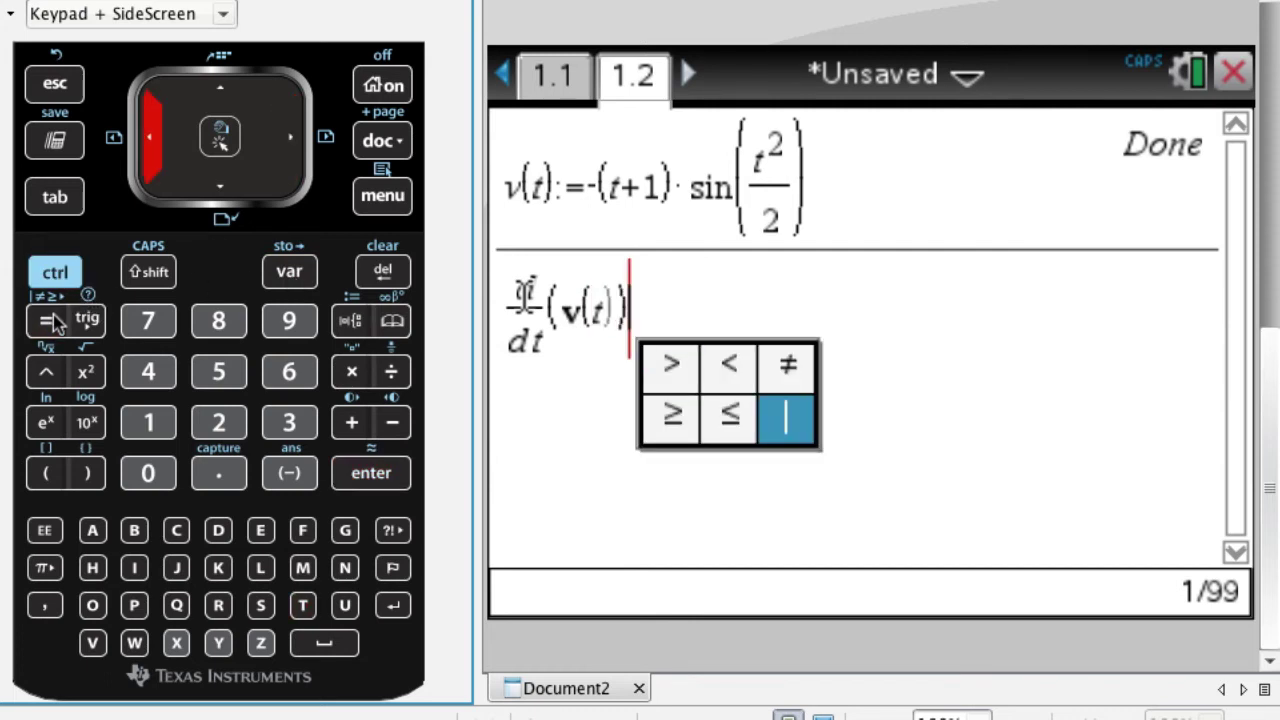
key("Return")
type("t=2")
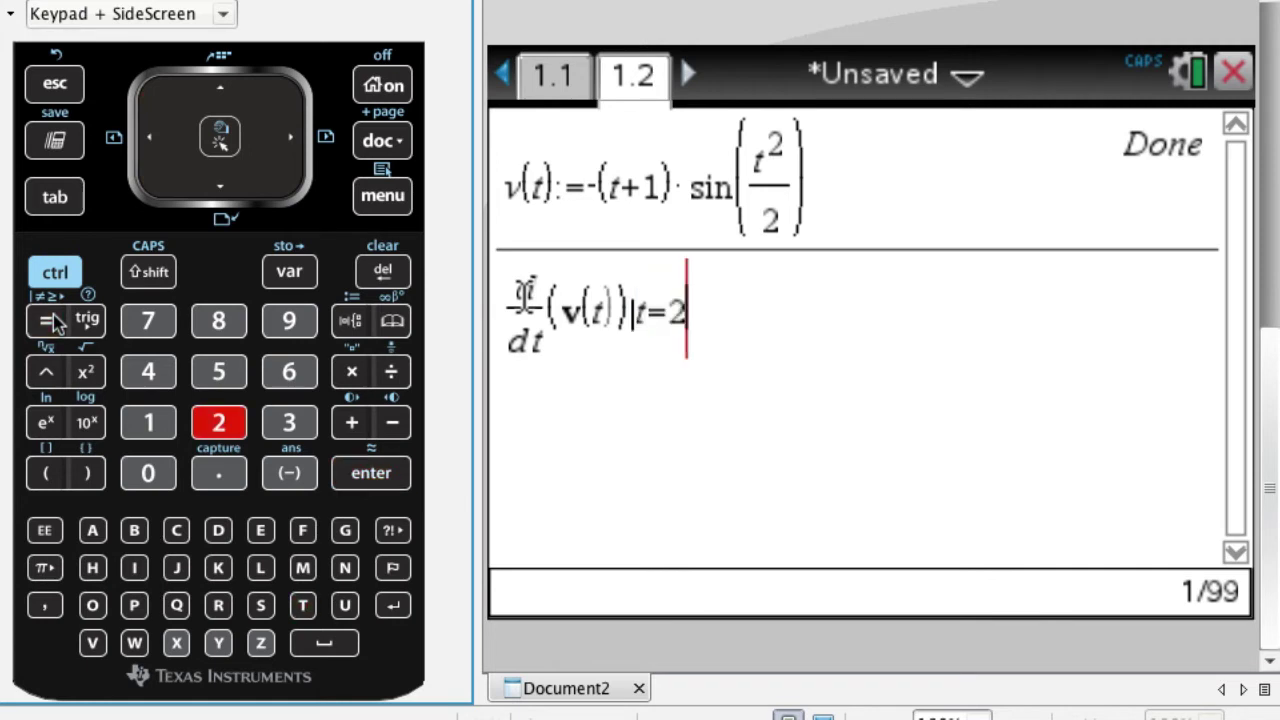
type(".")
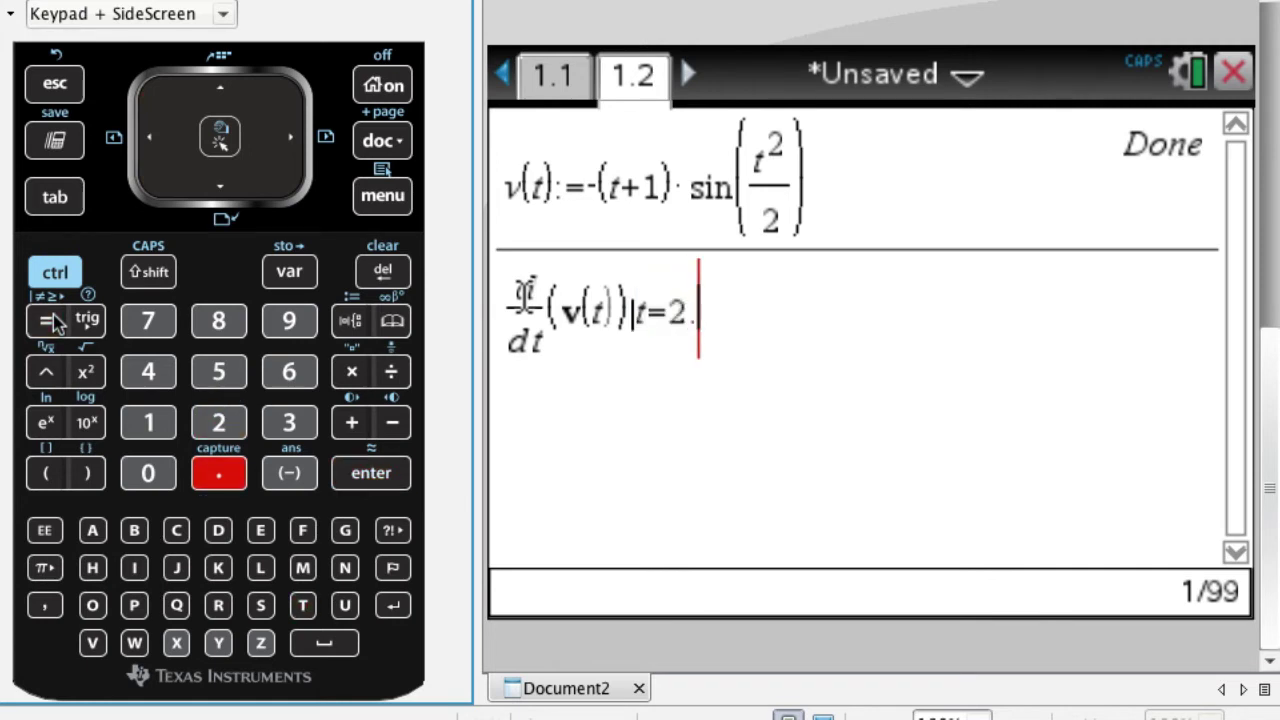
key("Return")
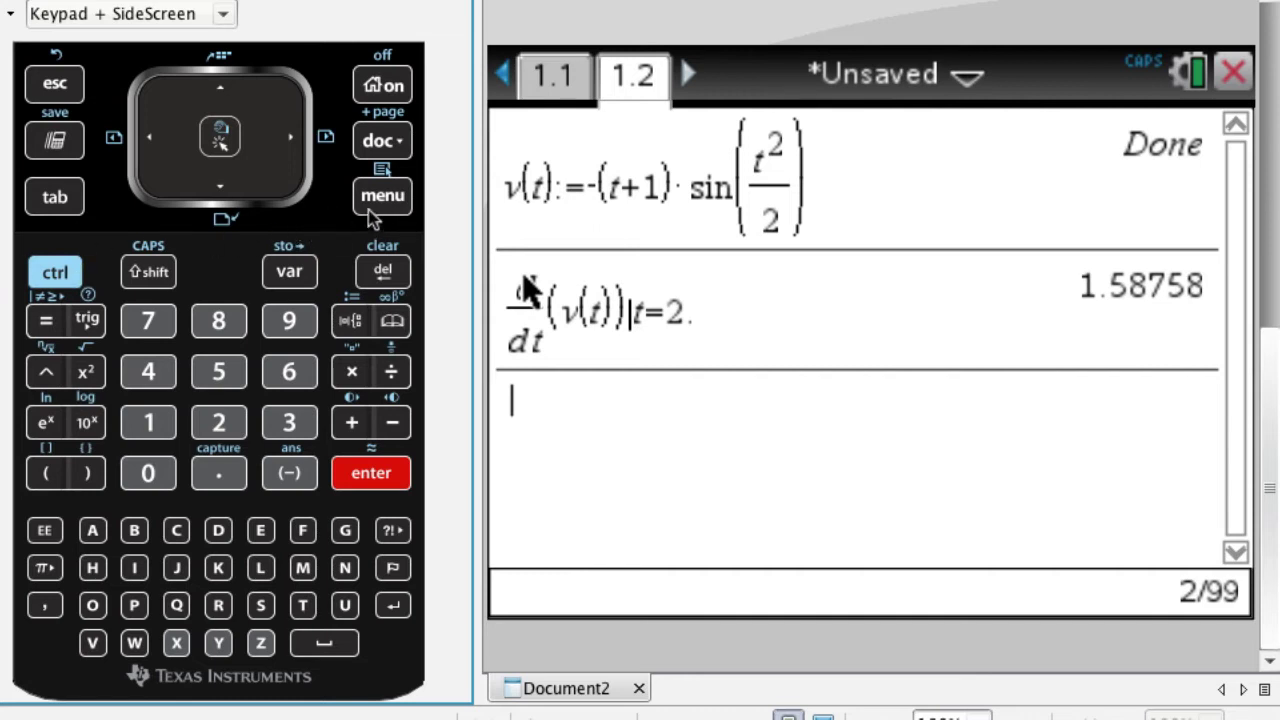
Insert a Derivative at a Point template with variable t and value 2.
left_click(393, 207)
key("Down")
key("Down")
key("Down")
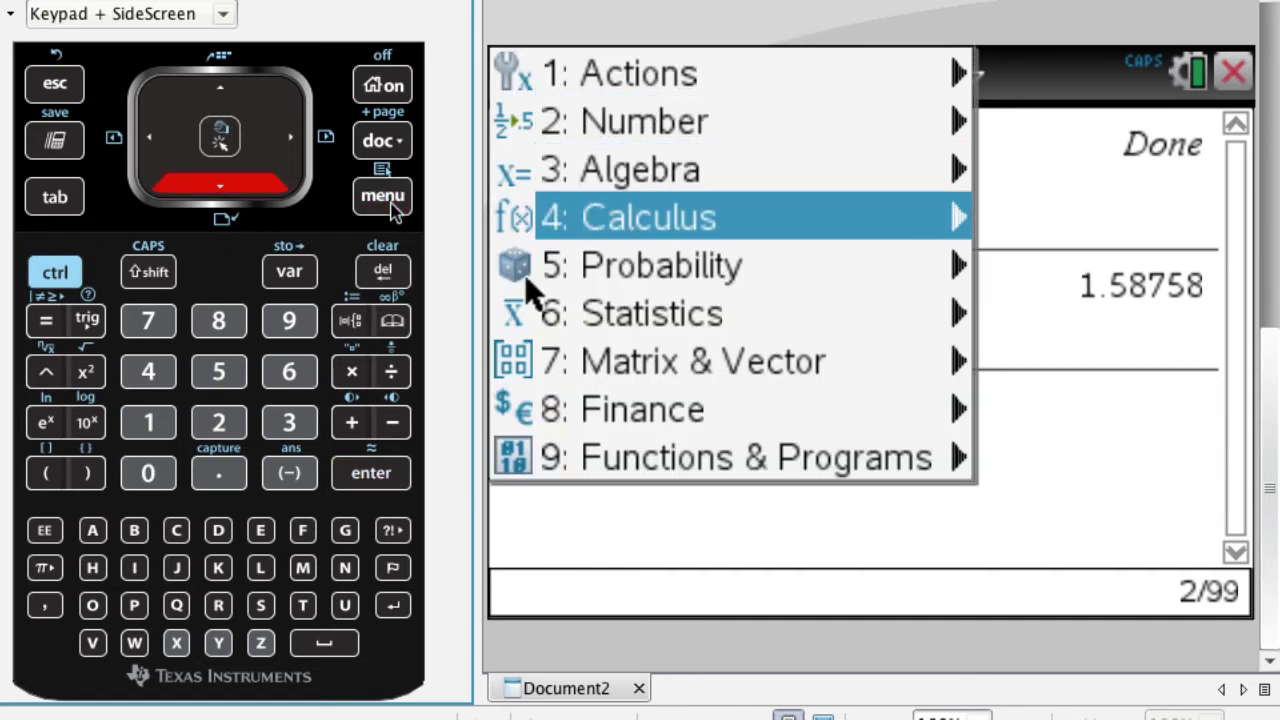
key("Right")
key("Down")
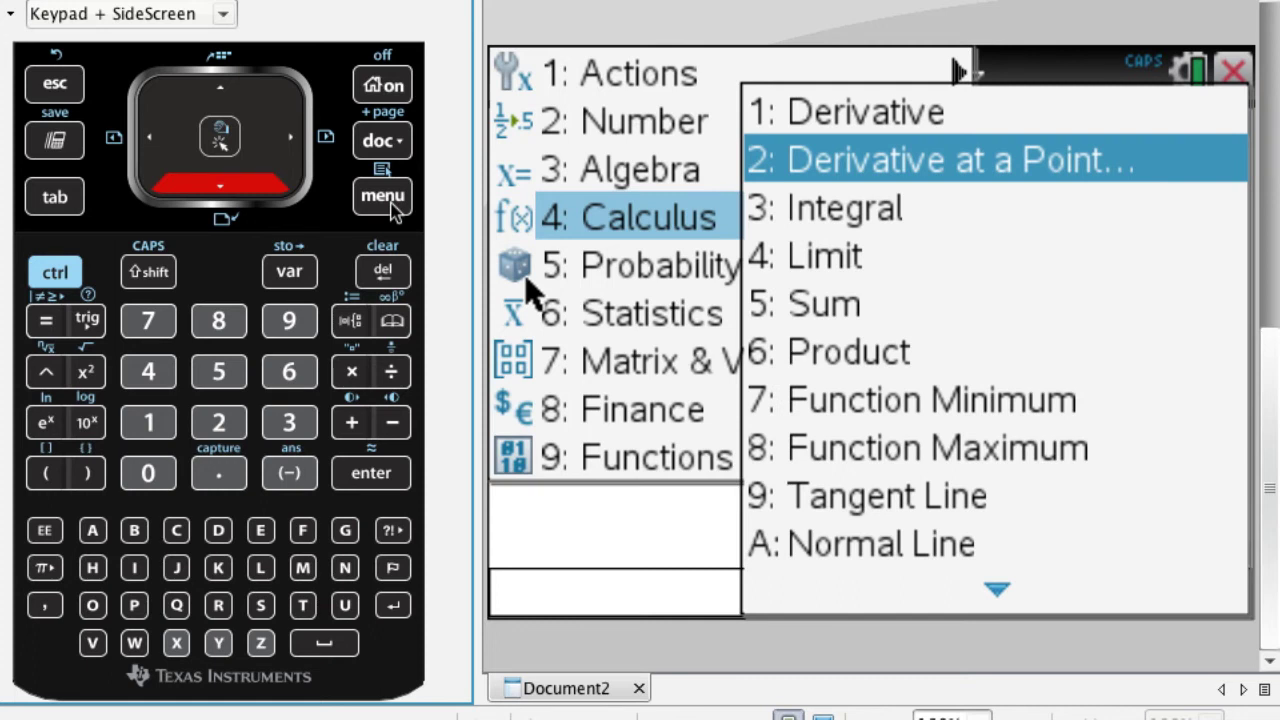
key("Return")
type("t")
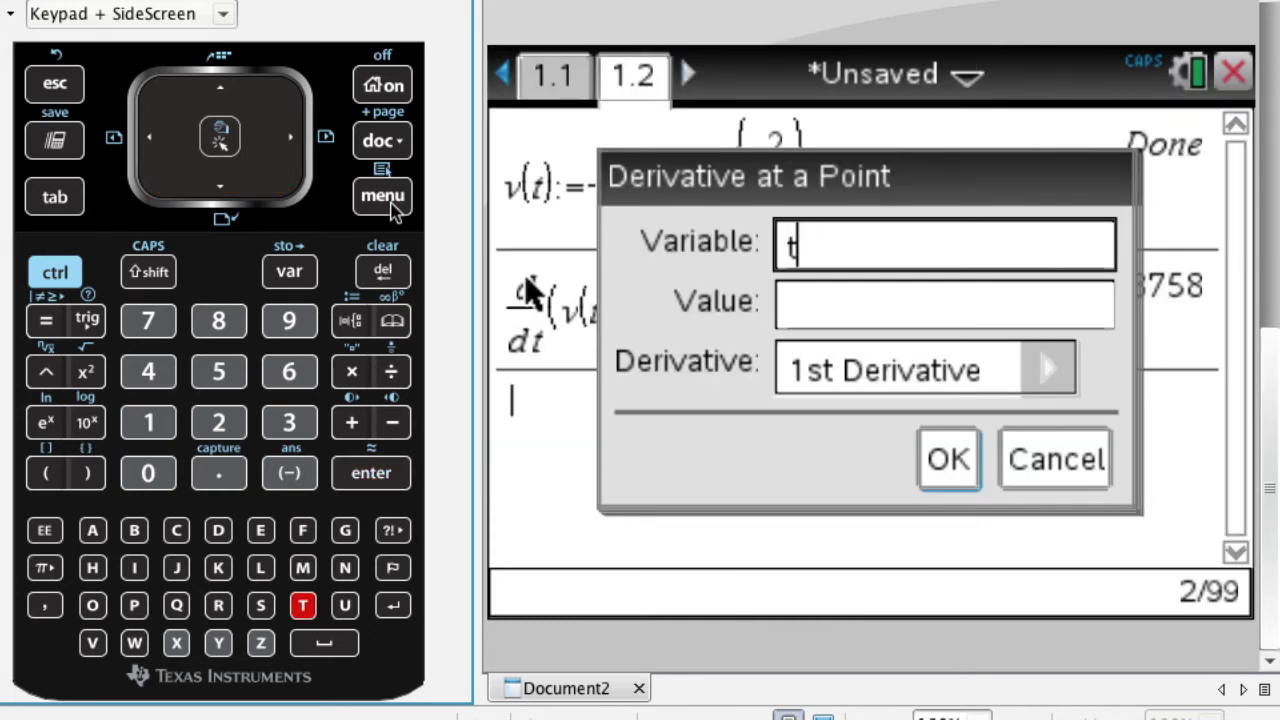
key("Tab")
type("2")
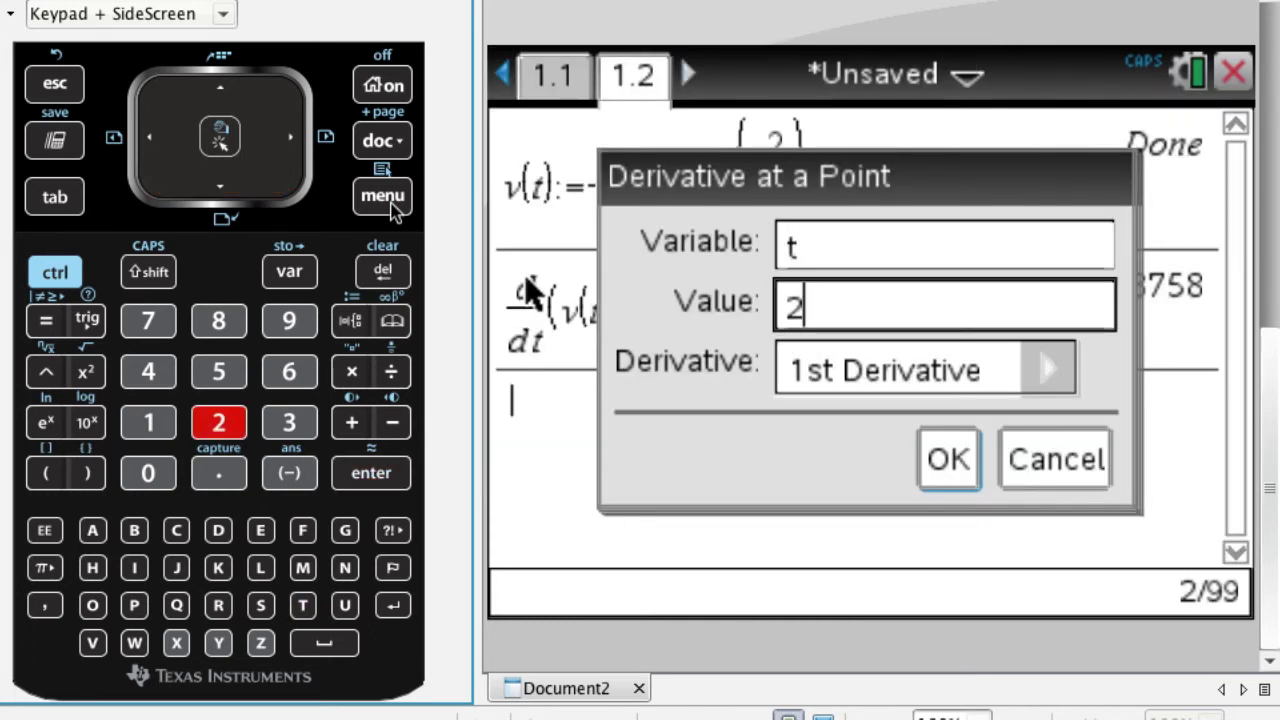
key("Return")
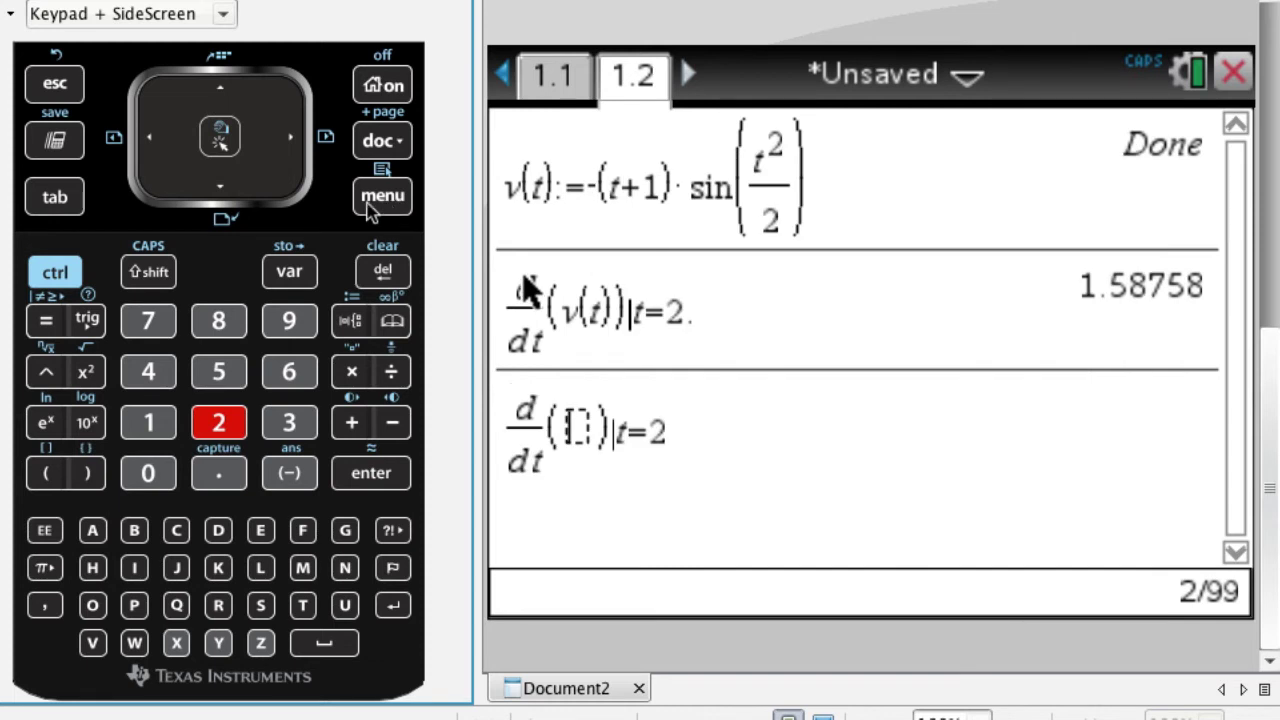
Fill in v(t) and evaluate the derivative as a decimal, 1.58758.
left_click(287, 272)
key("Return")
type("t")
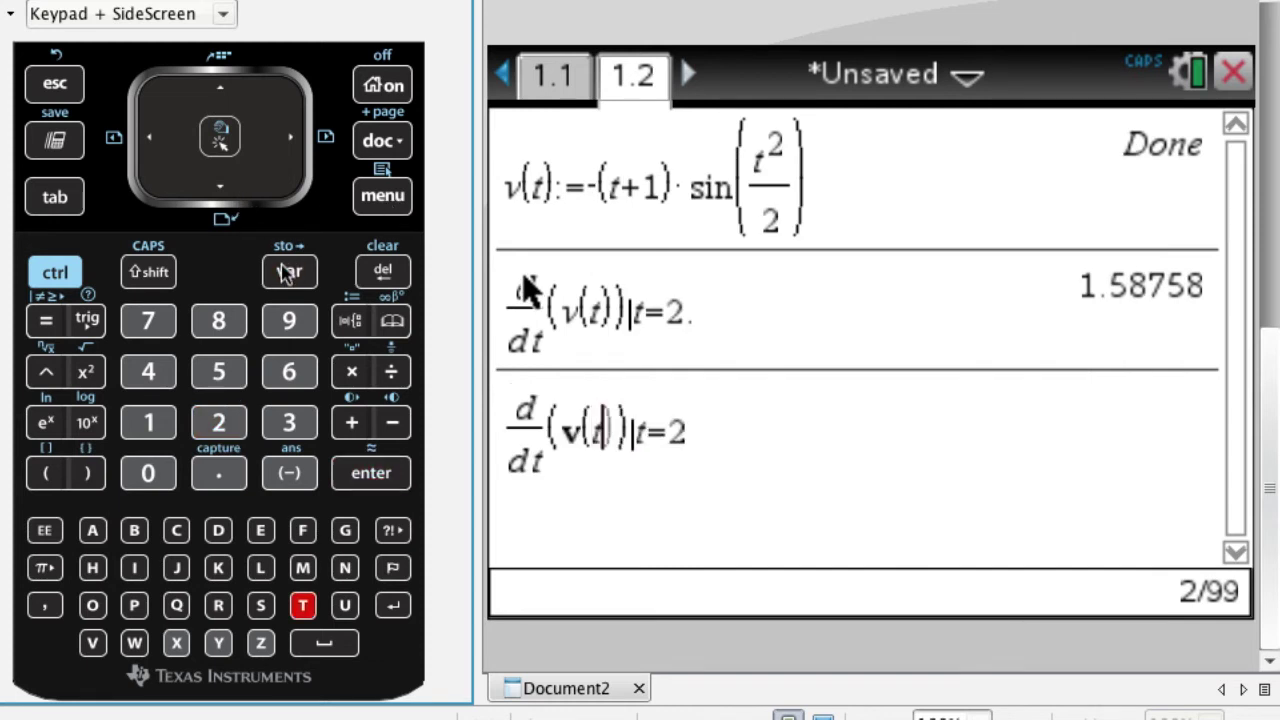
key("Return")
key("ctrl+Return")
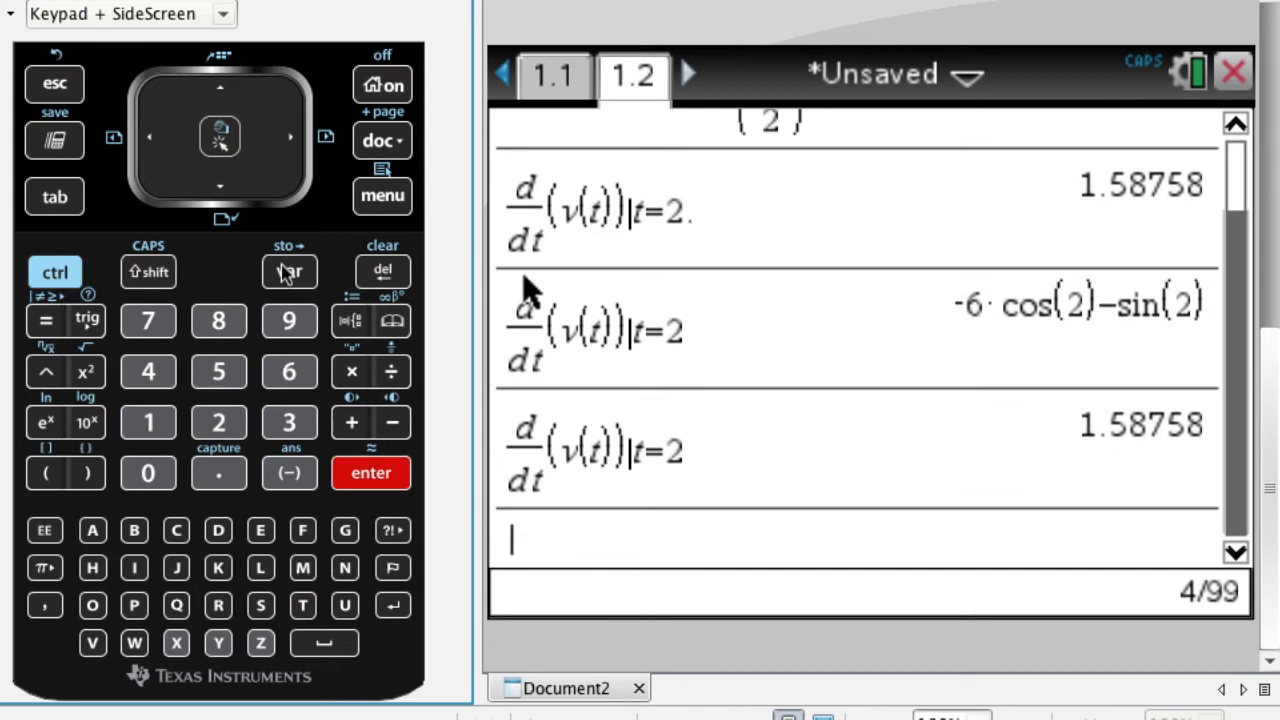
Delete the exact-form derivative entry, keeping the decimal result.
key("Up")
key("Up")
key("Up")
key("Down")
key("Down")
key("Up")
key("Up")
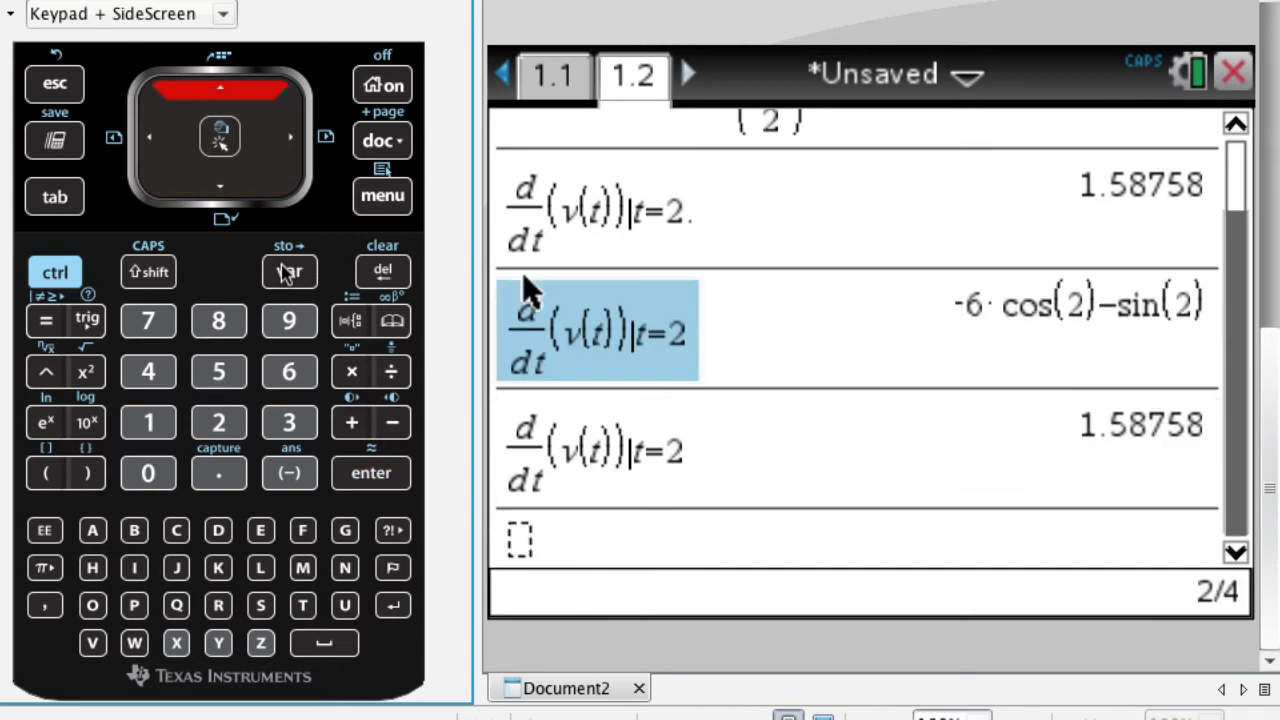
key("Delete")
key("Down")
key("Down")
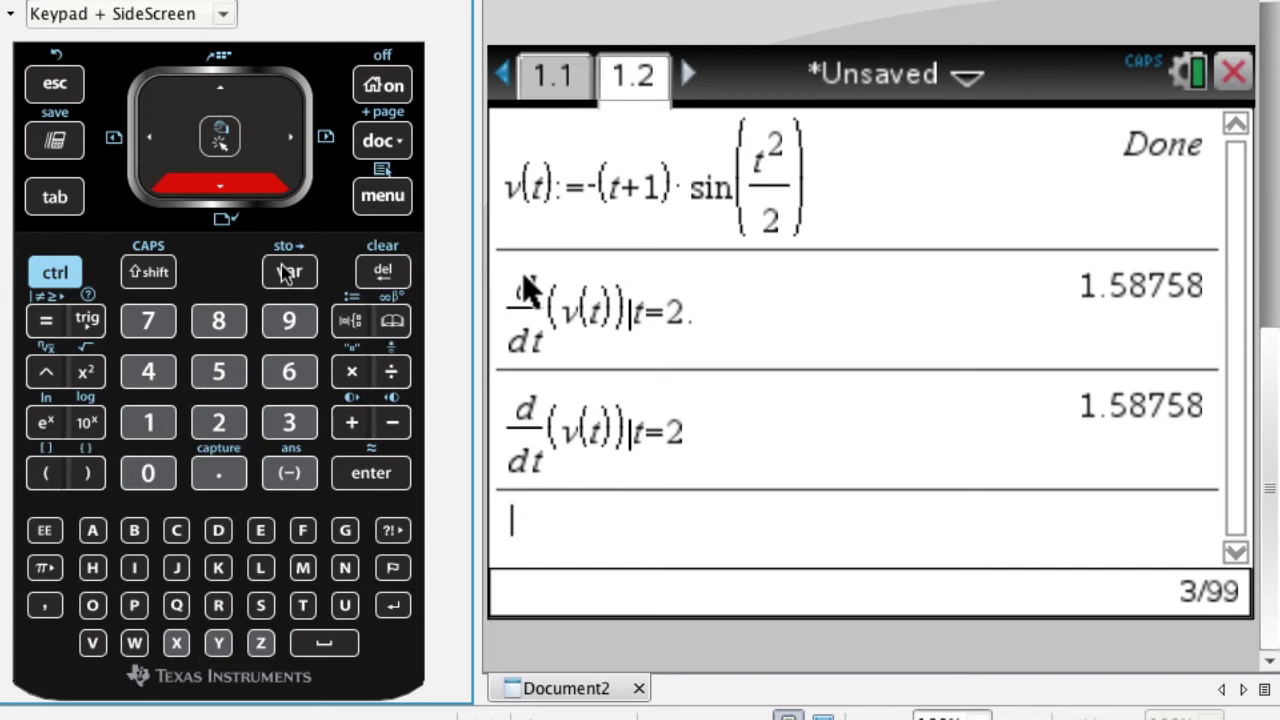
Evaluate v(2) as -2.72789 and compare it with the earlier derivative results.
type("v(2")
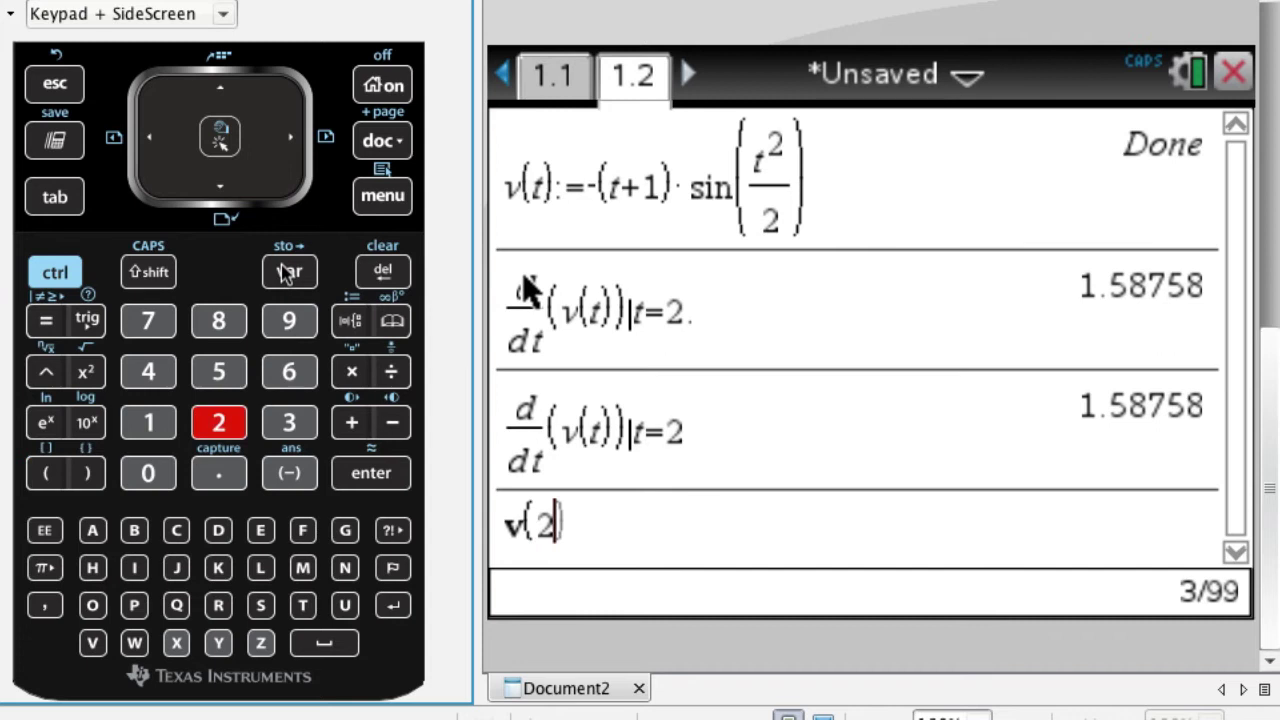
key("Right")
key("Return")
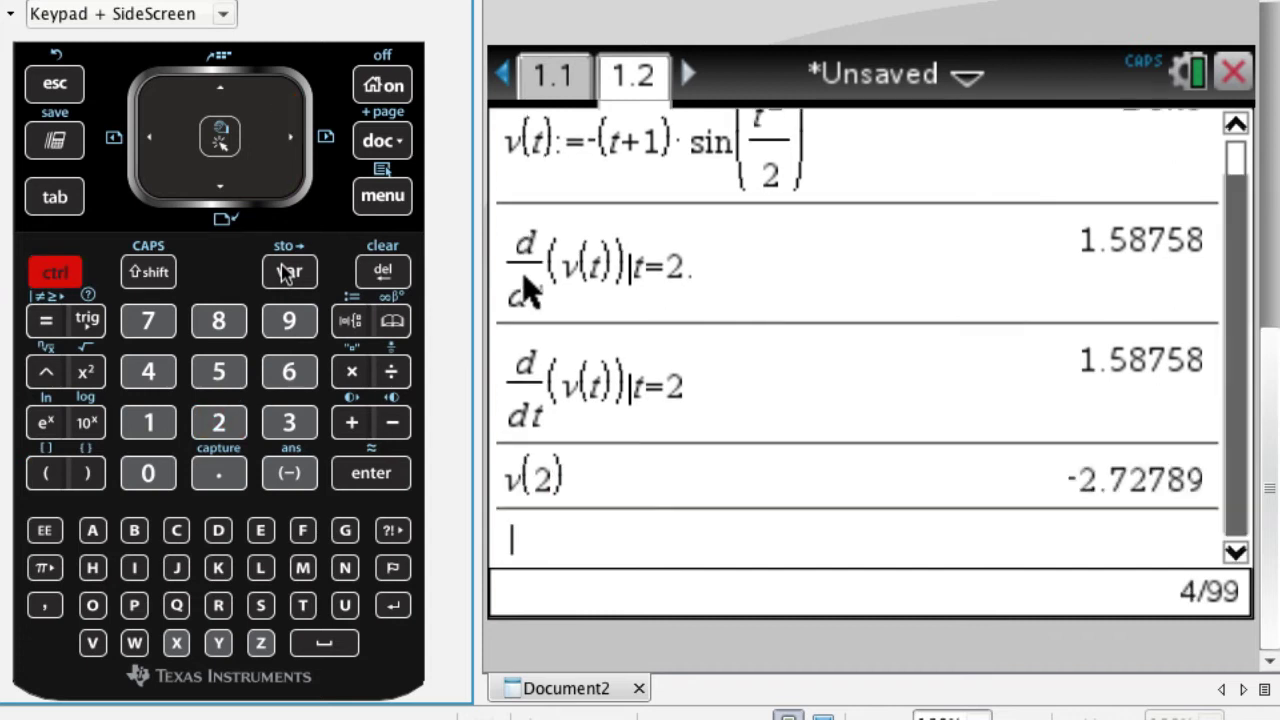
key("Up")
key("Up")
key("Down")
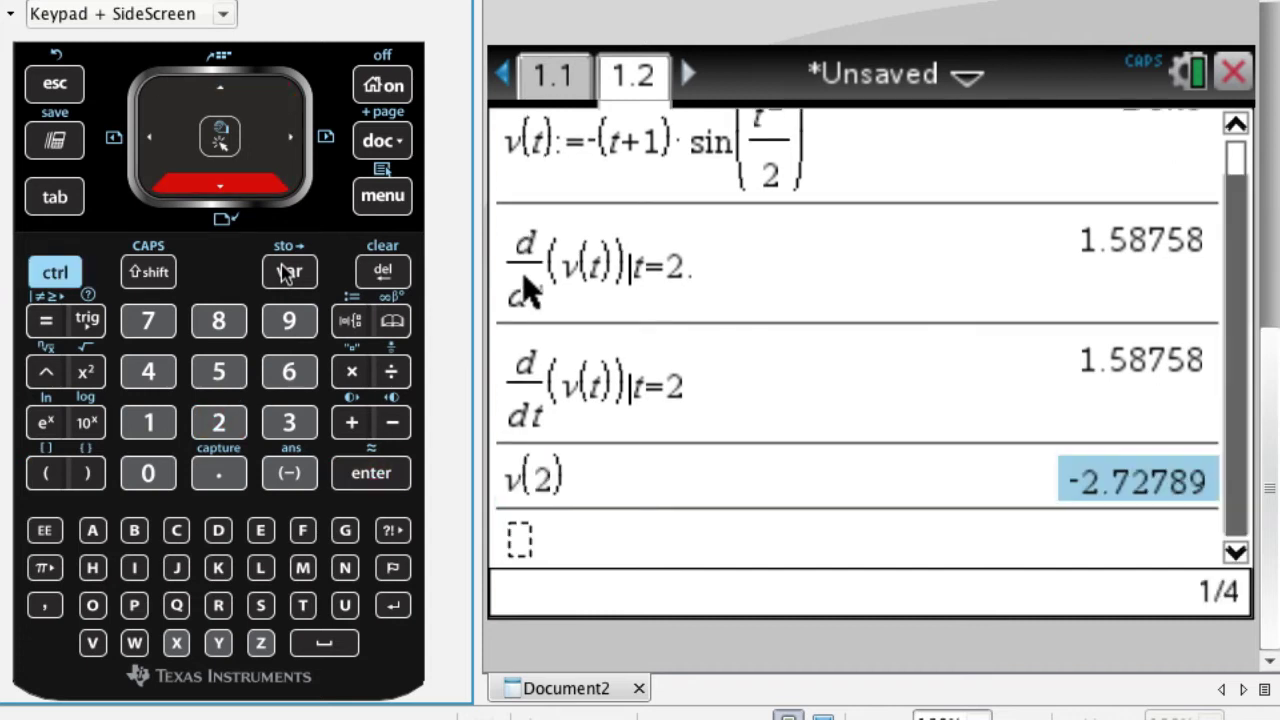
key("Up")
key("Up")
key("Up")
key("Up")
key("Up")
key("Down")
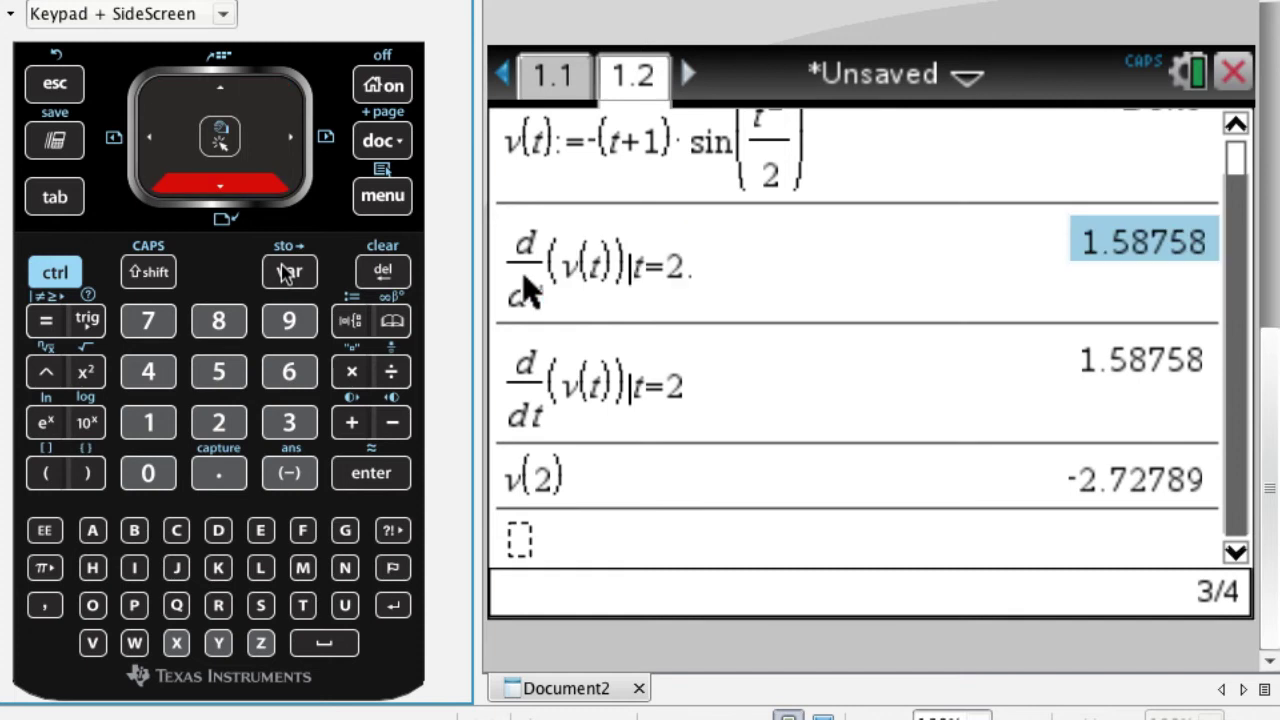
key("Down")
key("Down")
key("Down")
key("Down")
key("Down")
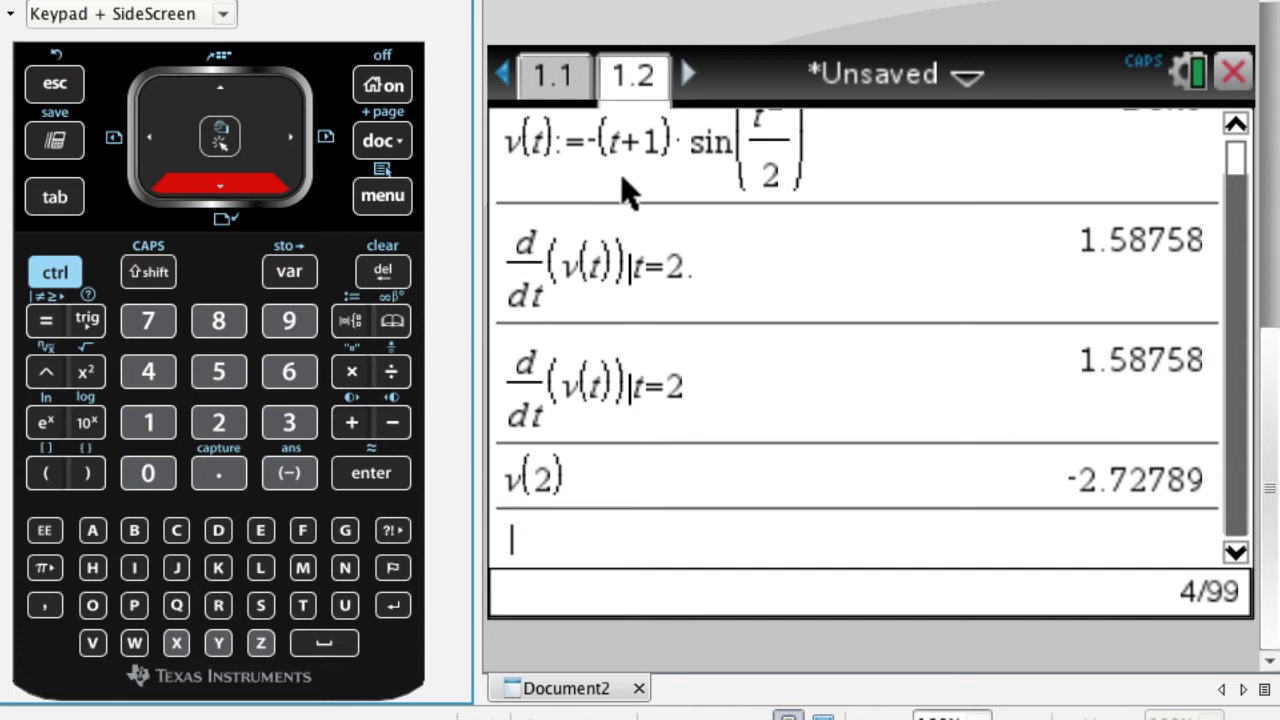
Insert a new Graphs page 1.3 into the document.
left_click(397, 148)
key("Down")
key("Down")
key("Down")
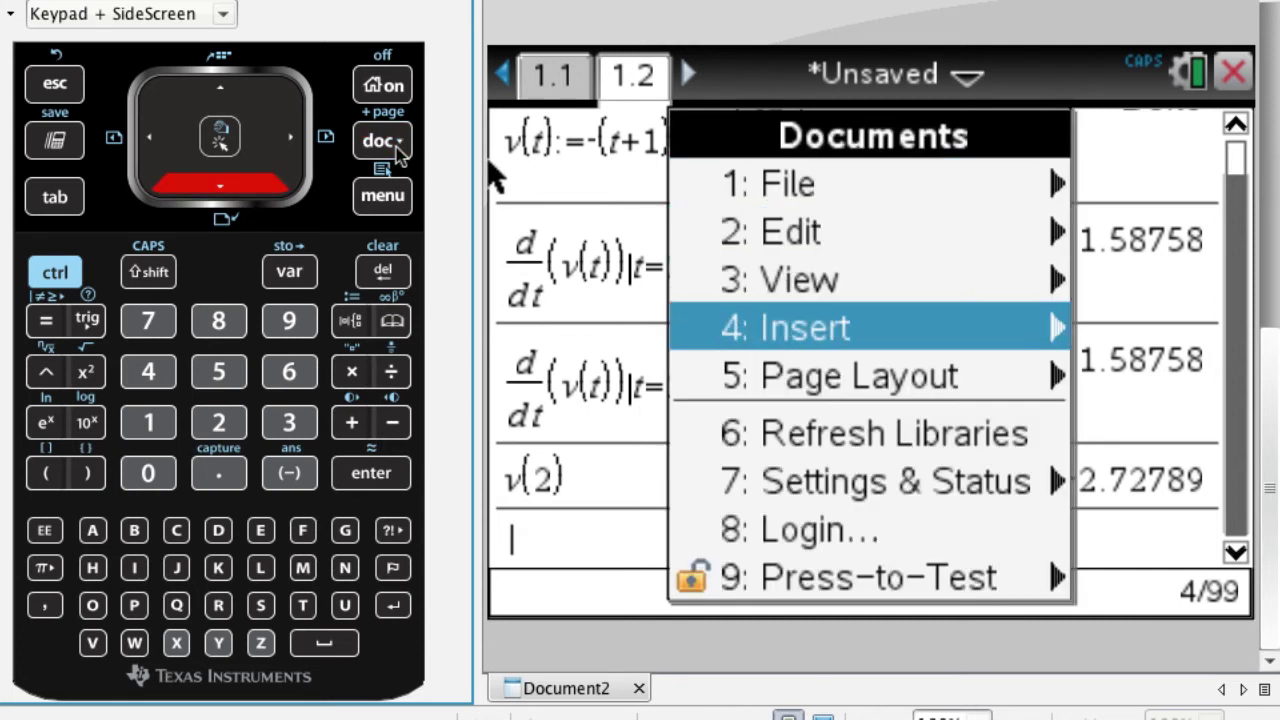
key("Right")
key("Down")
key("Down")
key("Down")
key("Return")
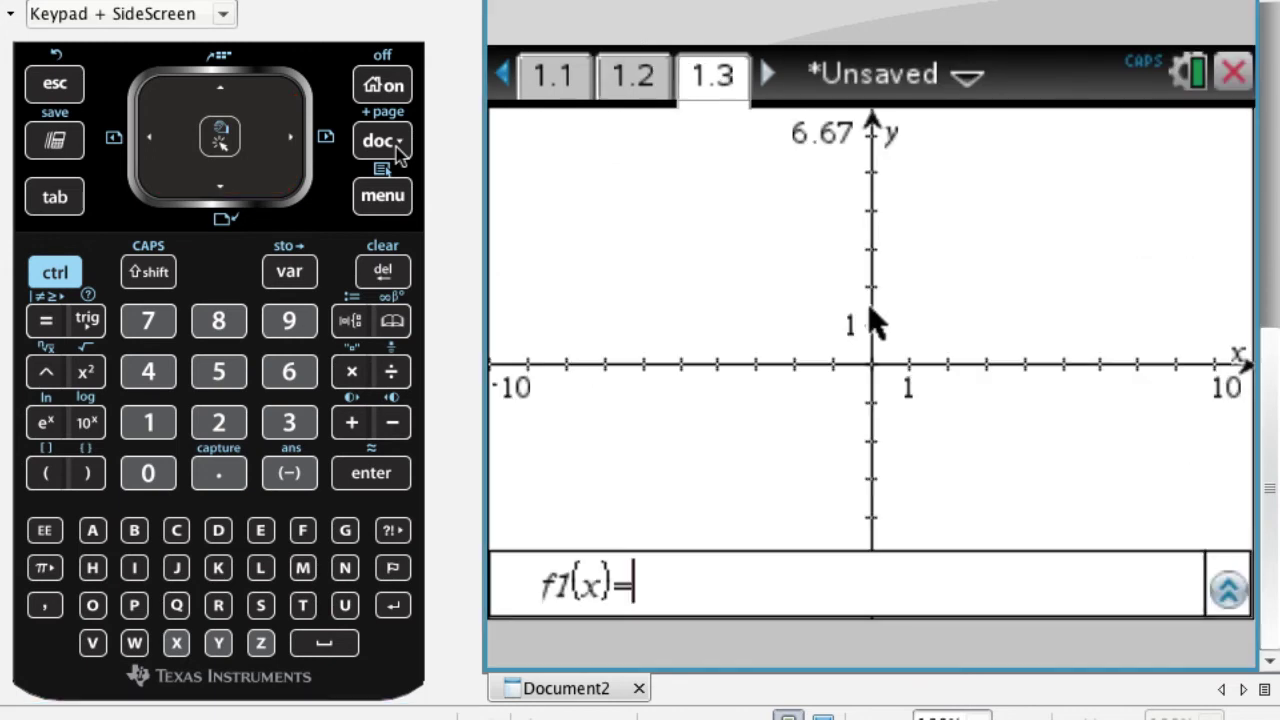
Plot f1(x)=v(x) on the graph page.
left_click(290, 274)
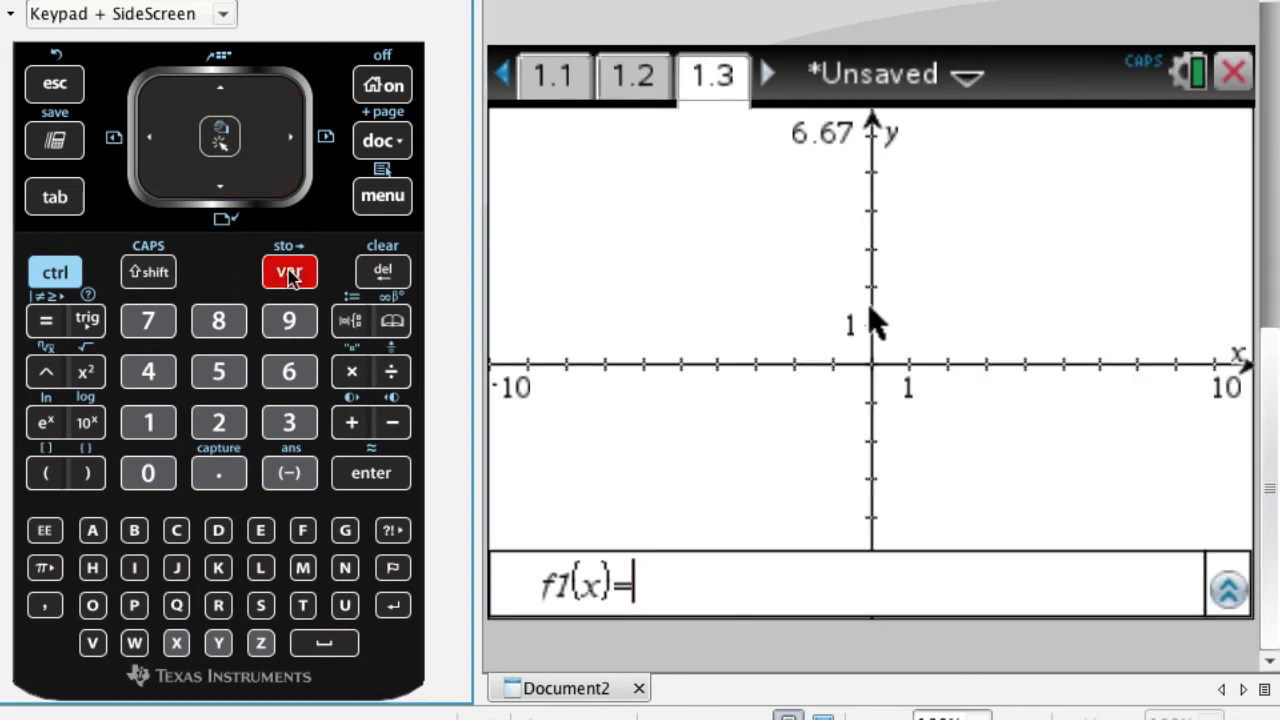
key("Return")
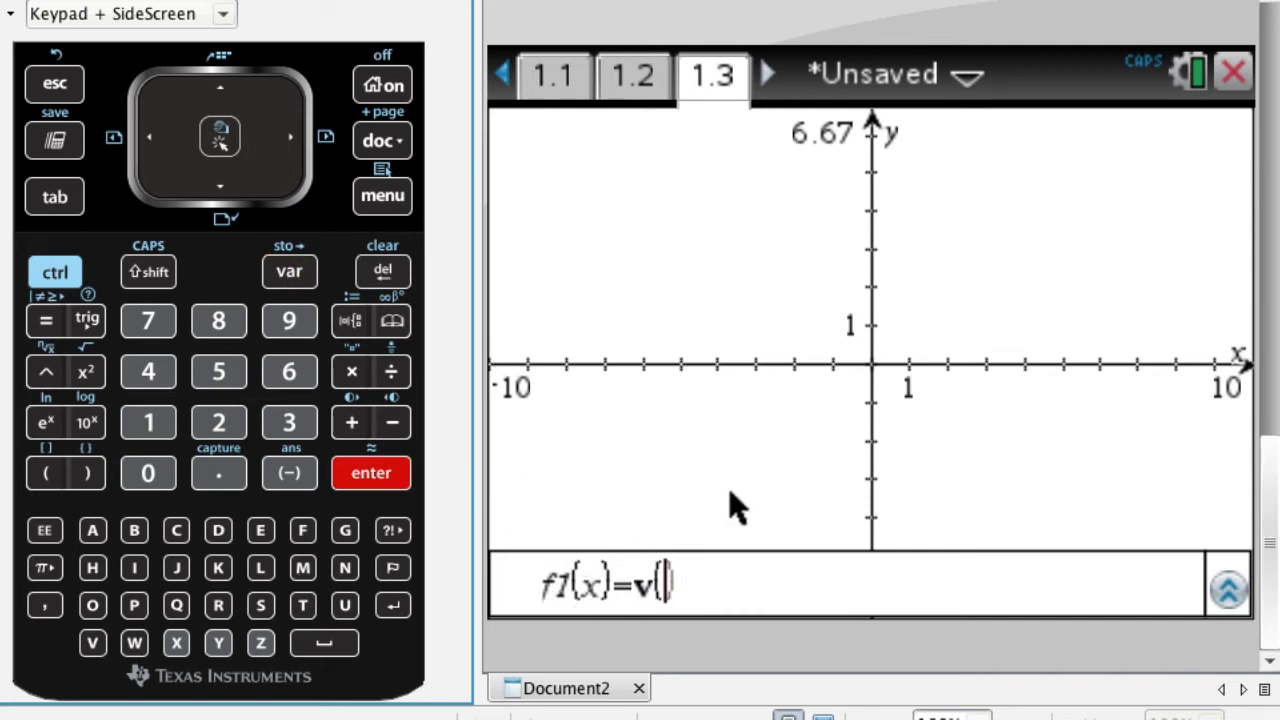
type("x")
key("Return")
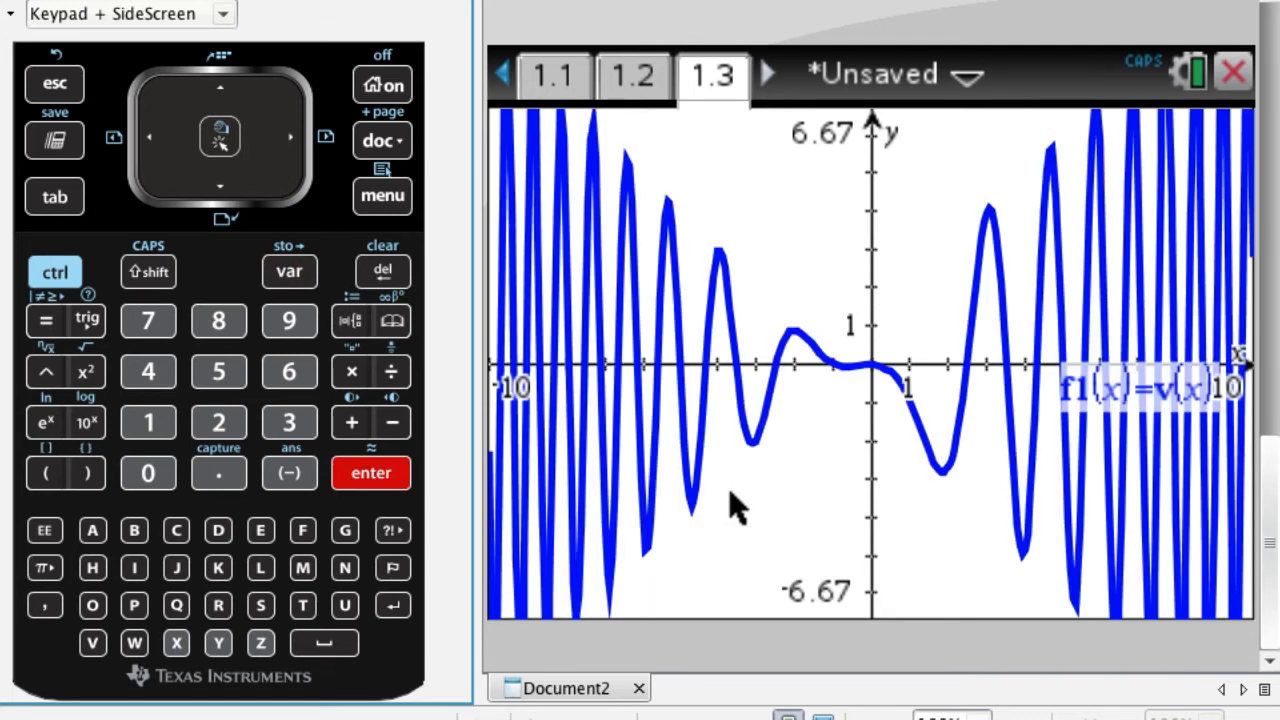
left_click(379, 196)
Set the graph window's XMin to 0 and XMax to 3.
key("4")
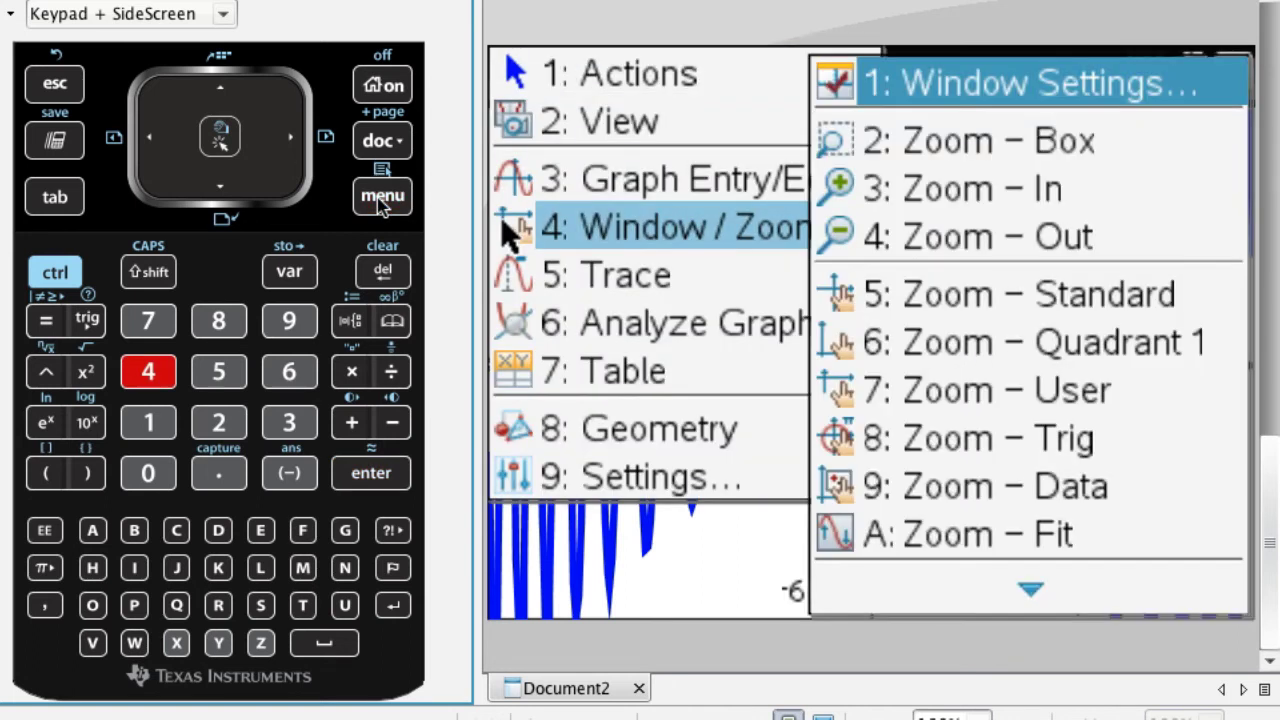
key("1")
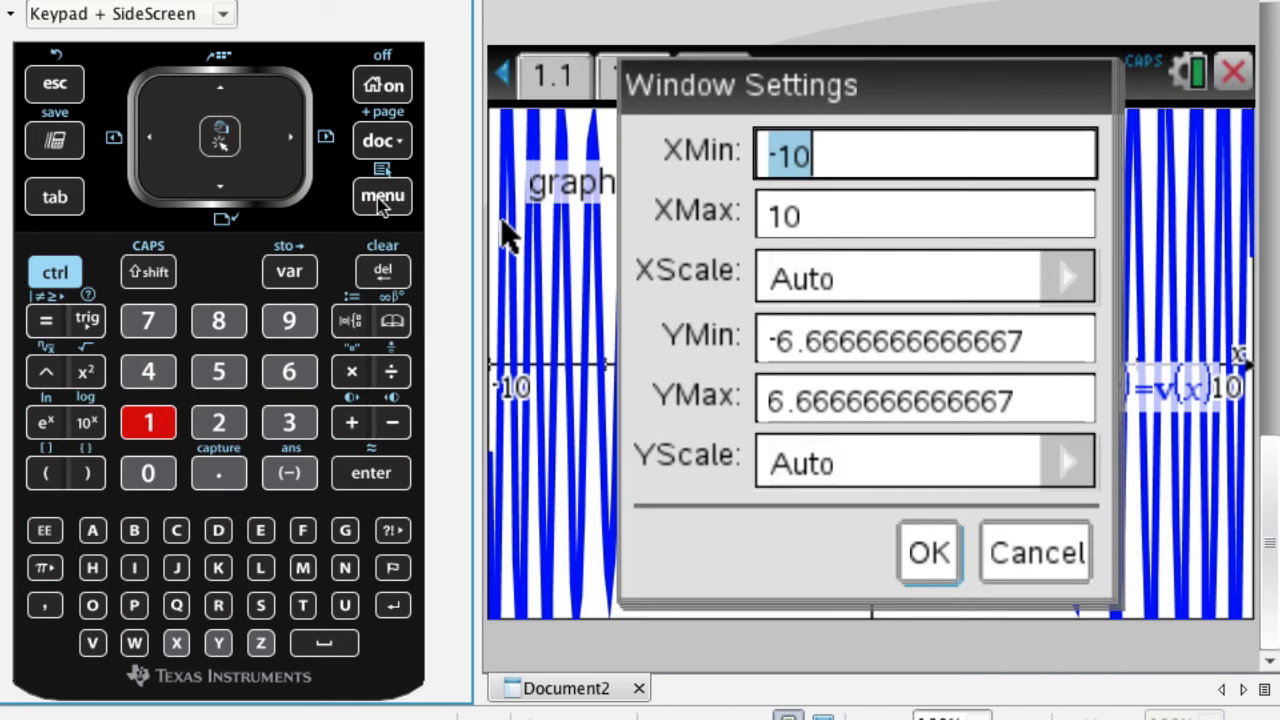
type("0")
key("Tab")
type("3")
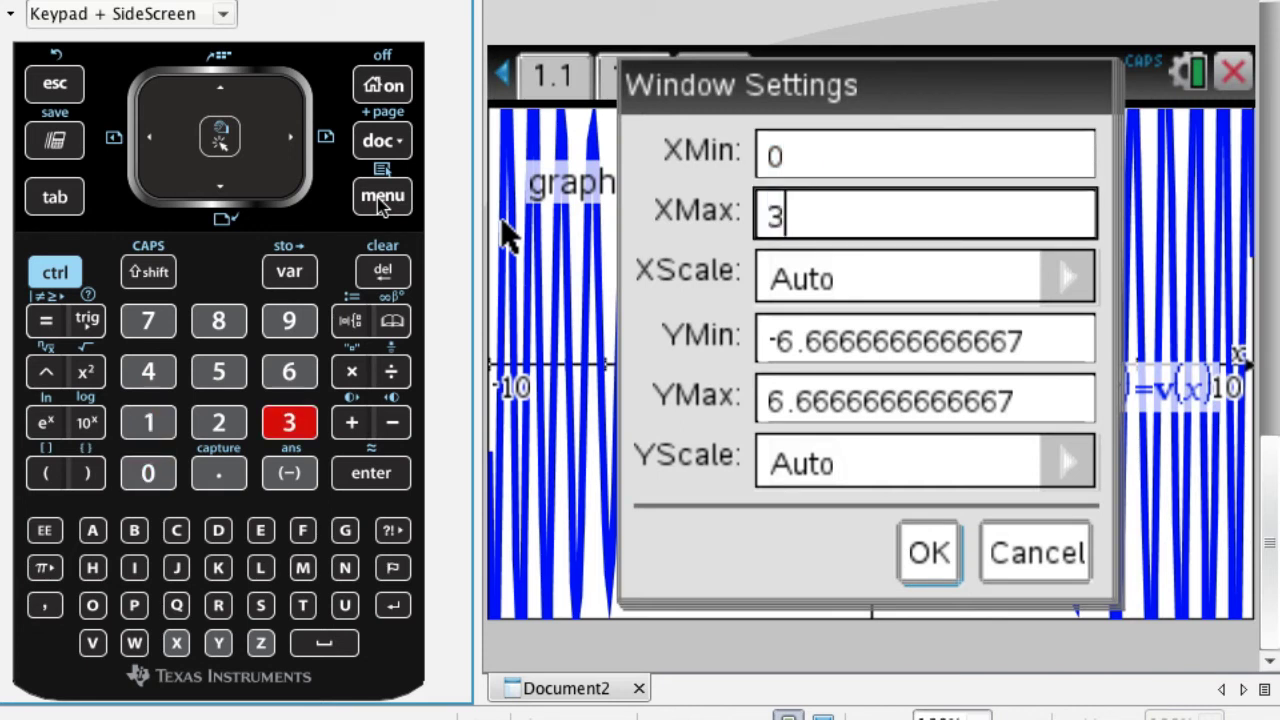
key("Return")
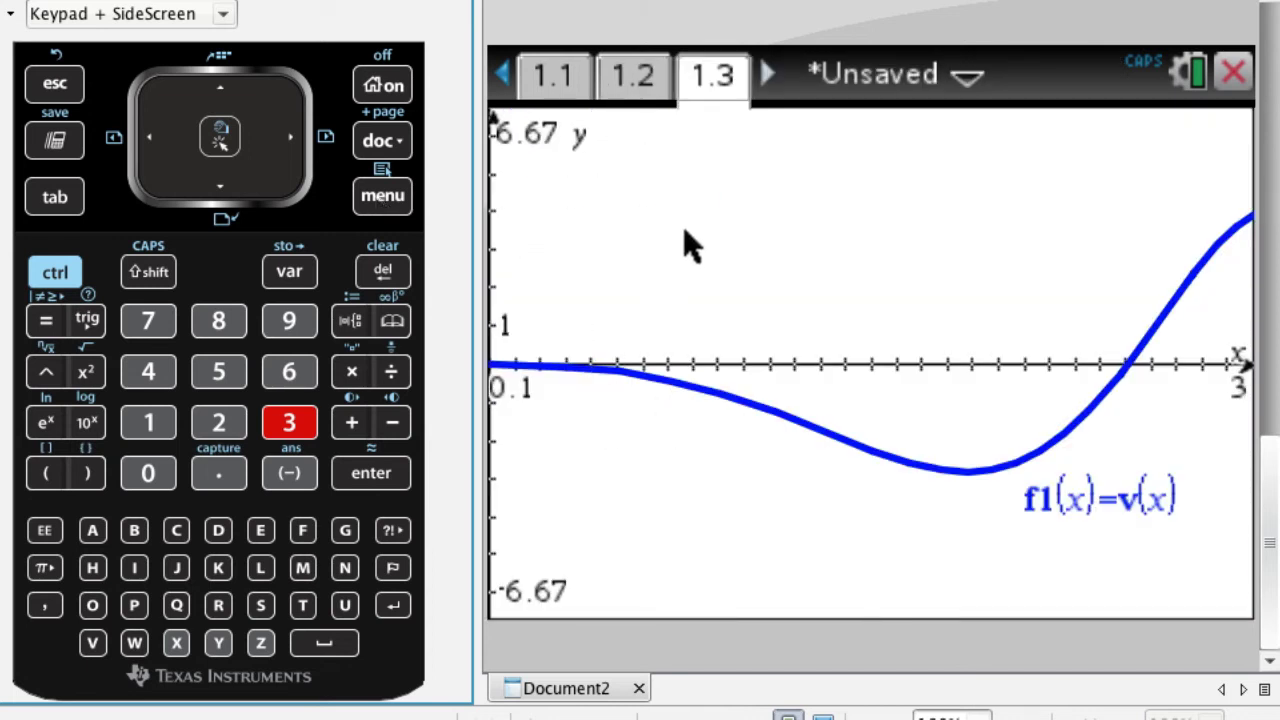
Find v(x)'s zero between bounds 1 and 3 at (2.50663, 0), moving its label above the axis.
left_click(380, 198)
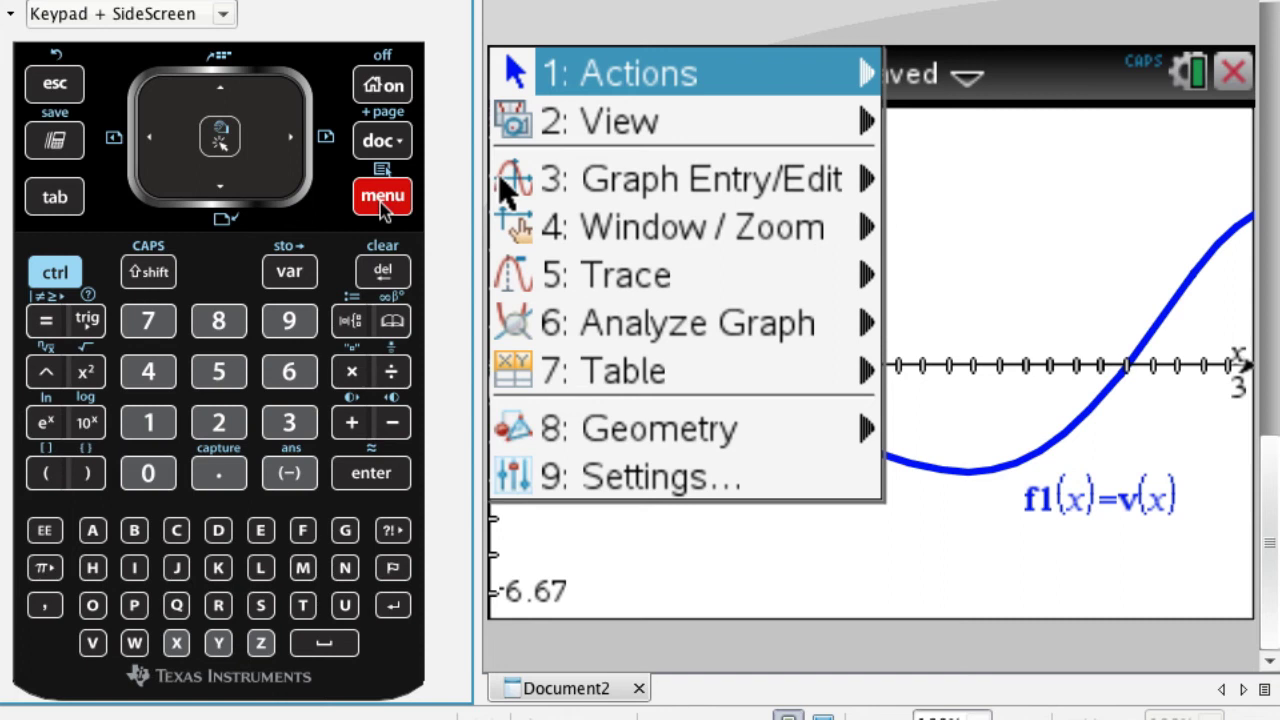
key("Down")
key("Down")
key("Down")
key("Down")
key("Down")
key("Right")
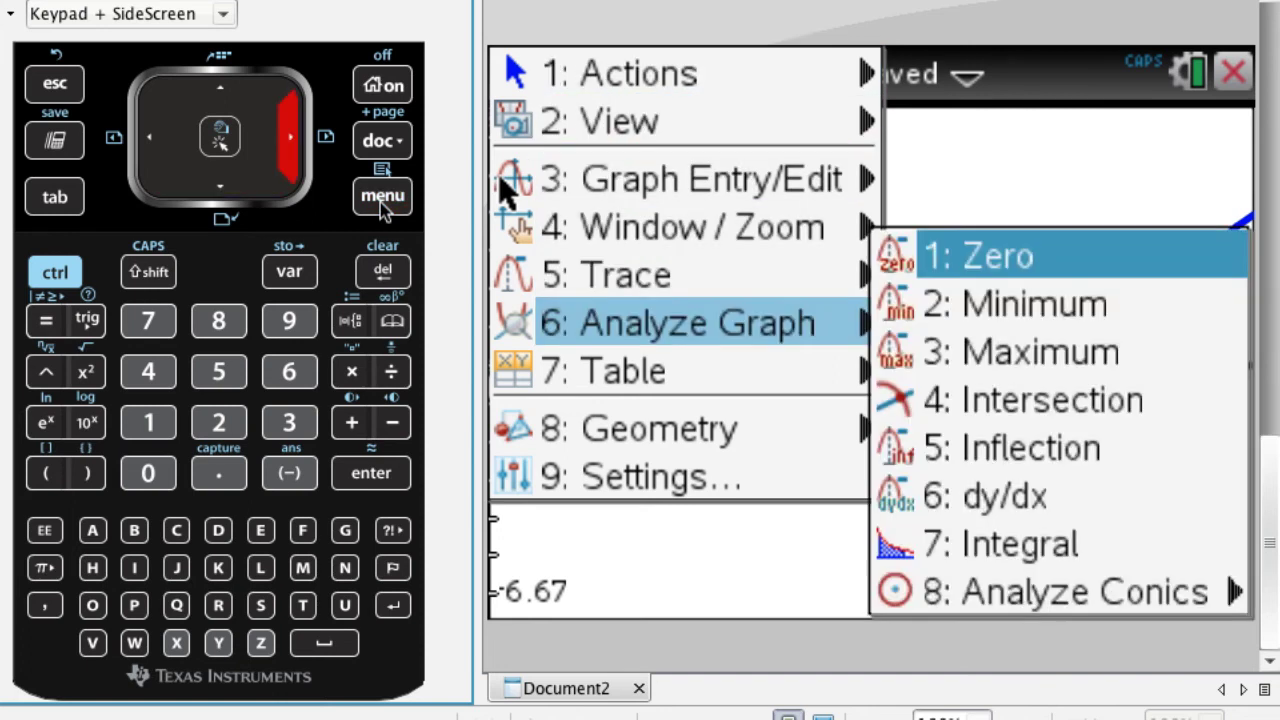
key("Return")
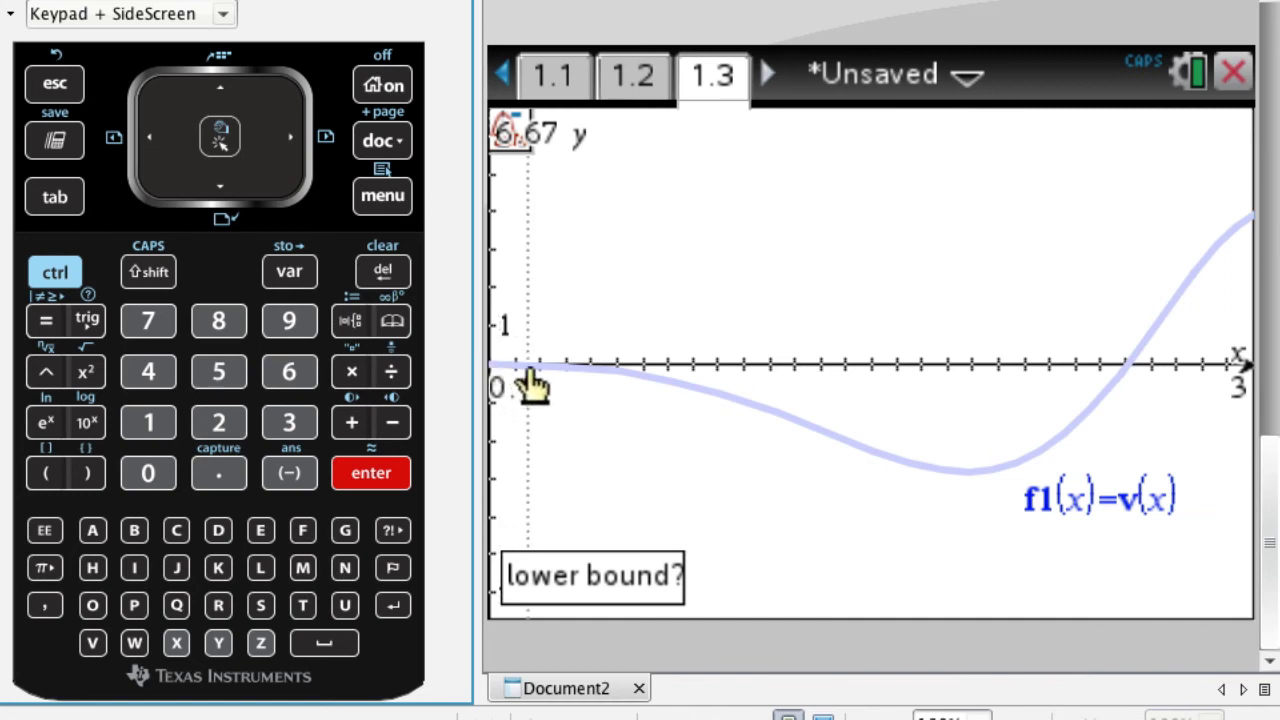
type("0")
key("BackSpace")
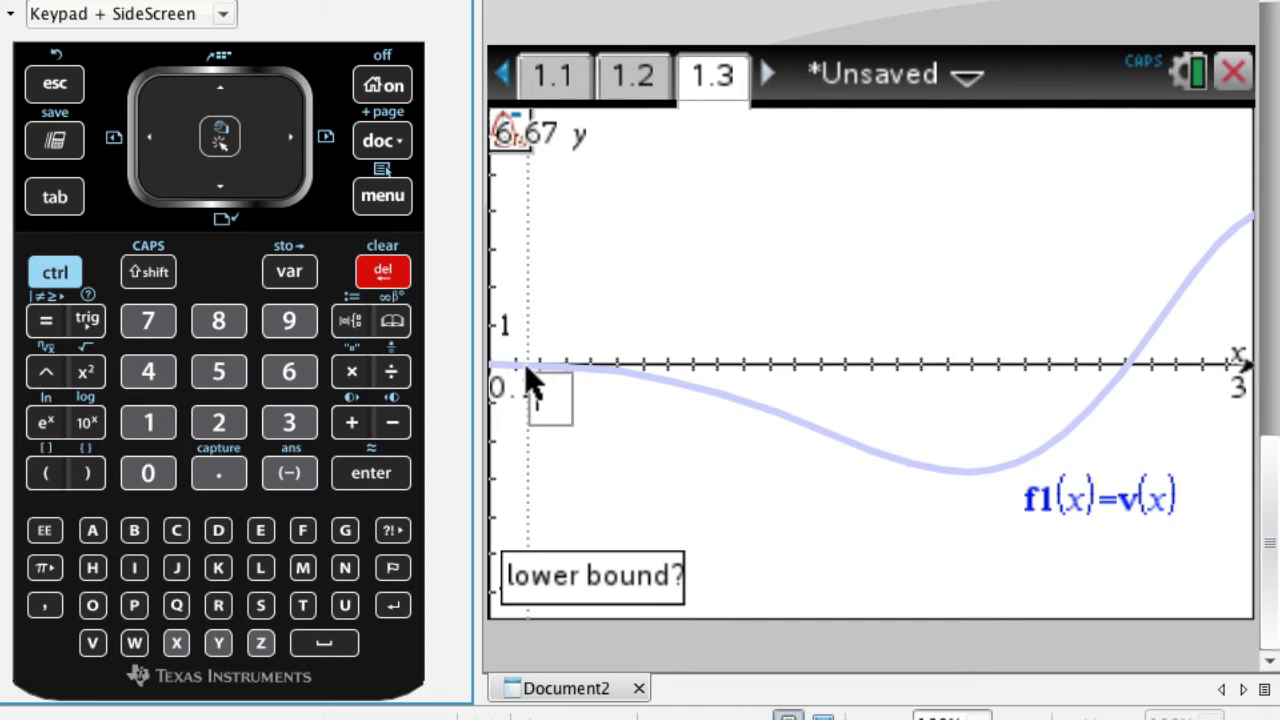
type("1")
key("Return")
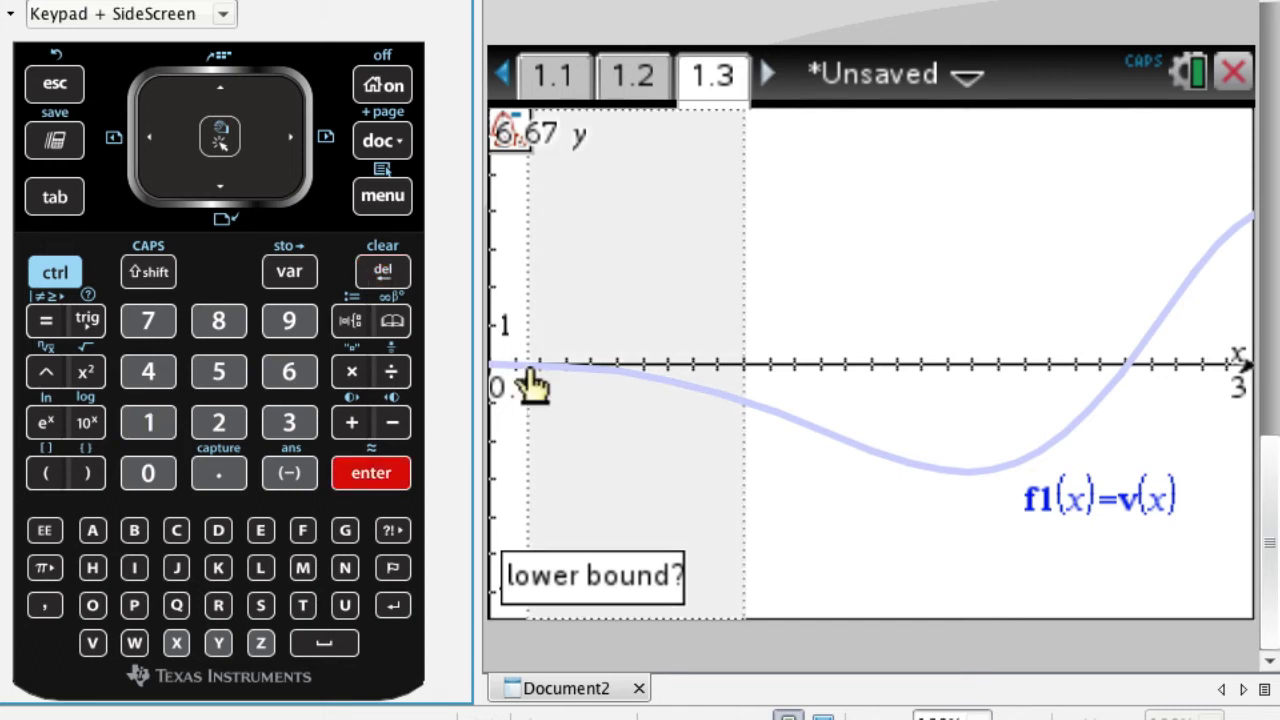
type("3")
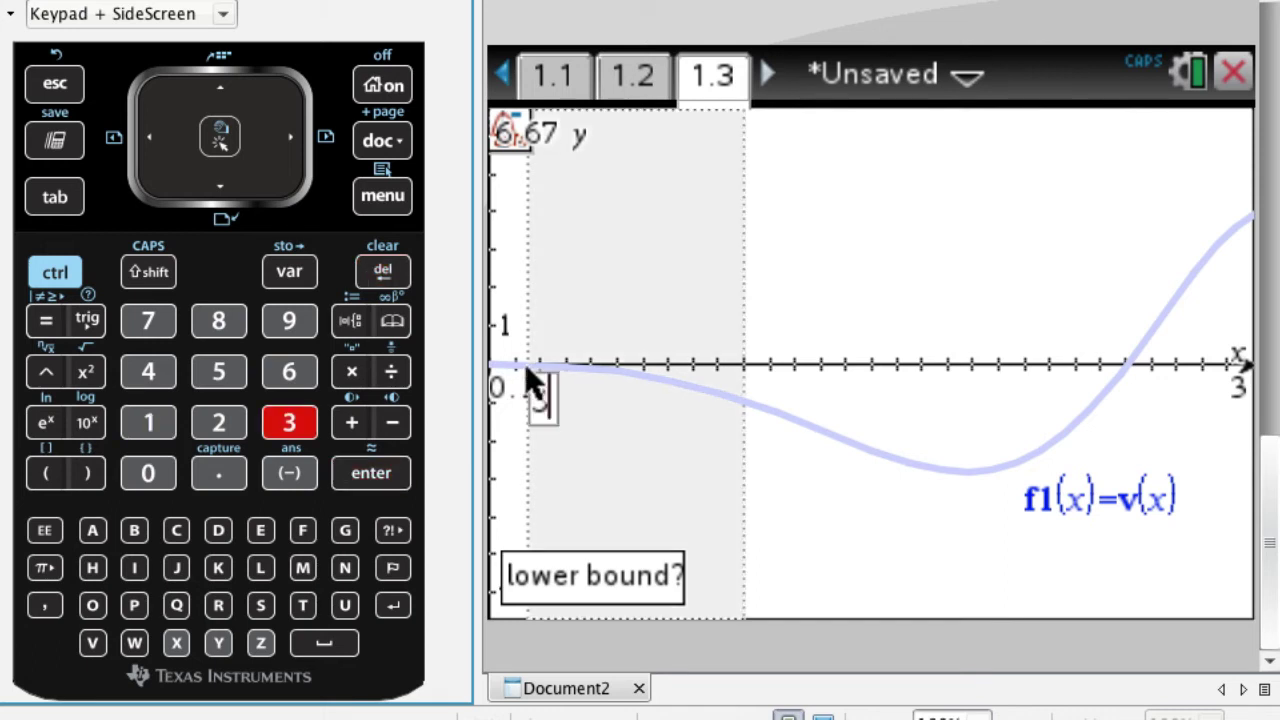
key("Return")
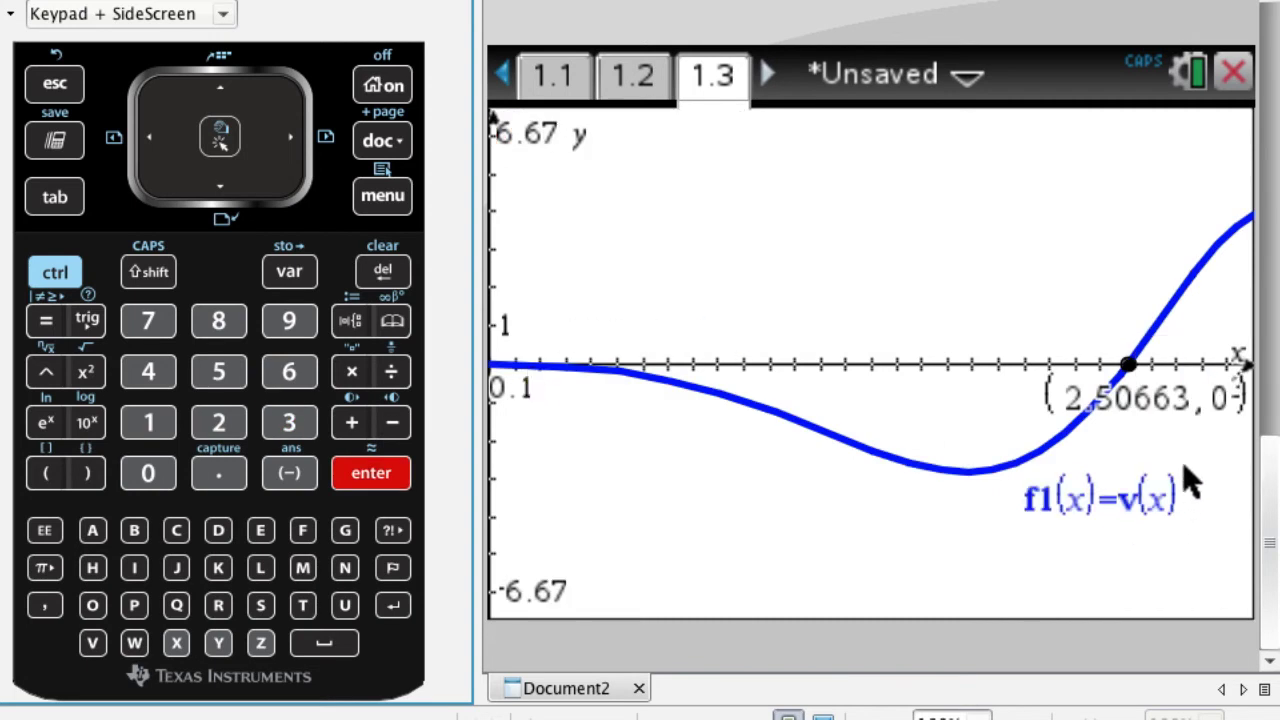
left_click_drag(1100, 400, 1038, 265)
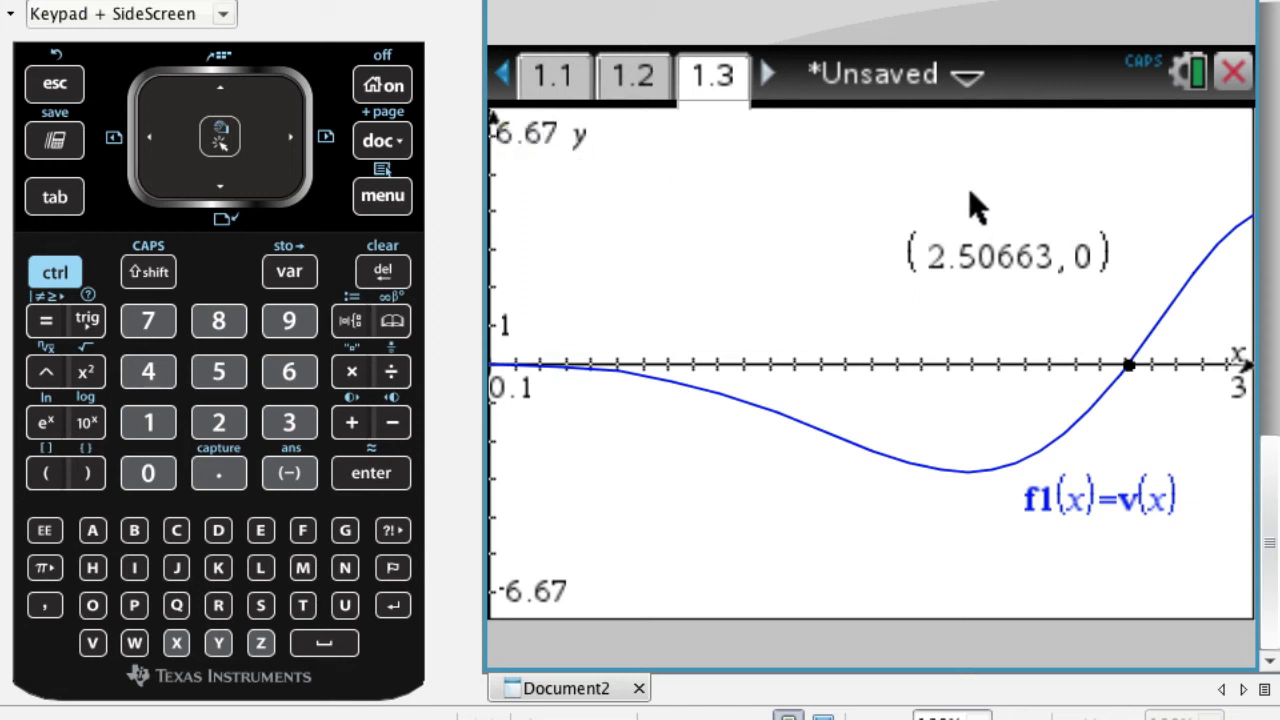
Store the zero's x-value 2.50663 as variable a.
double_click(978, 252)
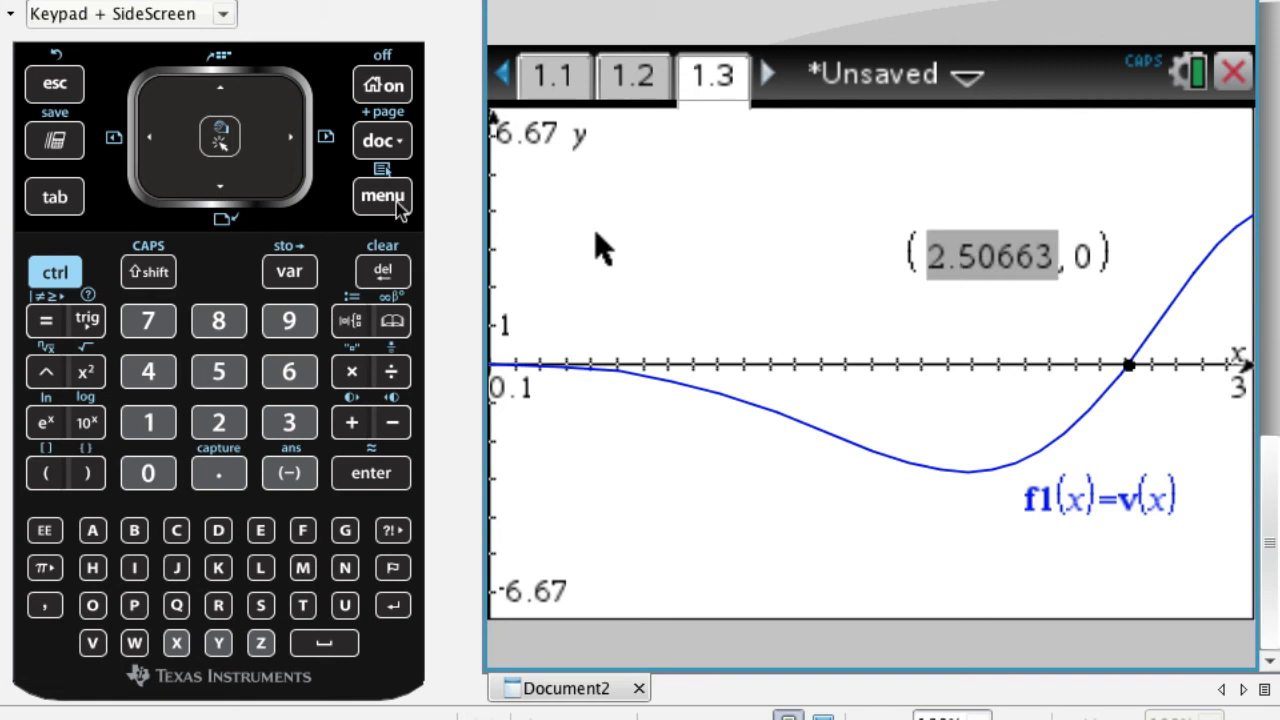
left_click(52, 272)
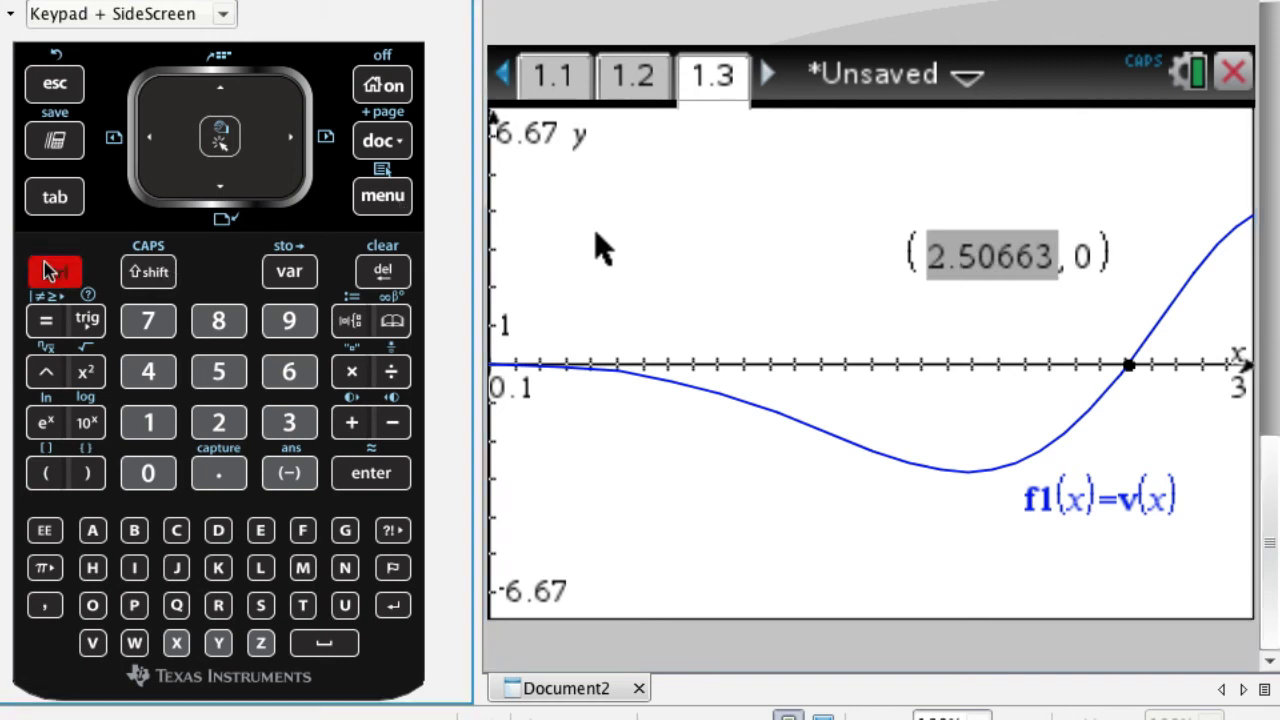
left_click(290, 272)
type("a :=")
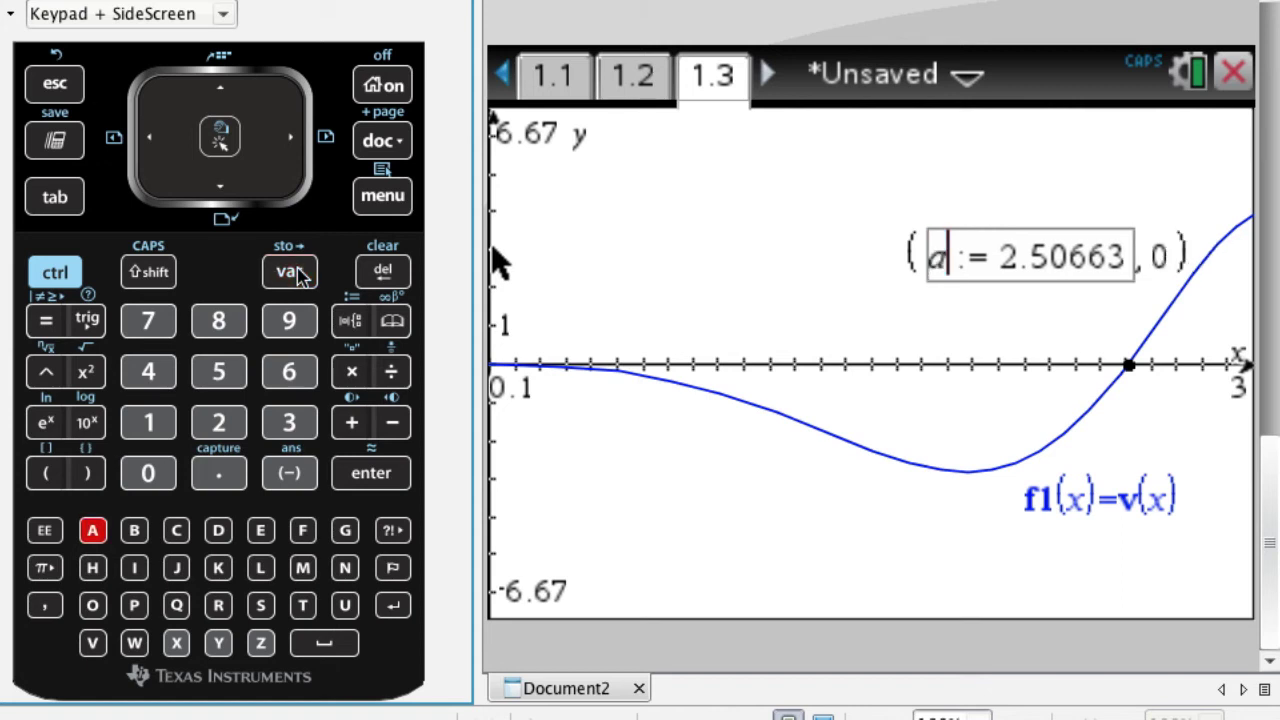
key("Return")
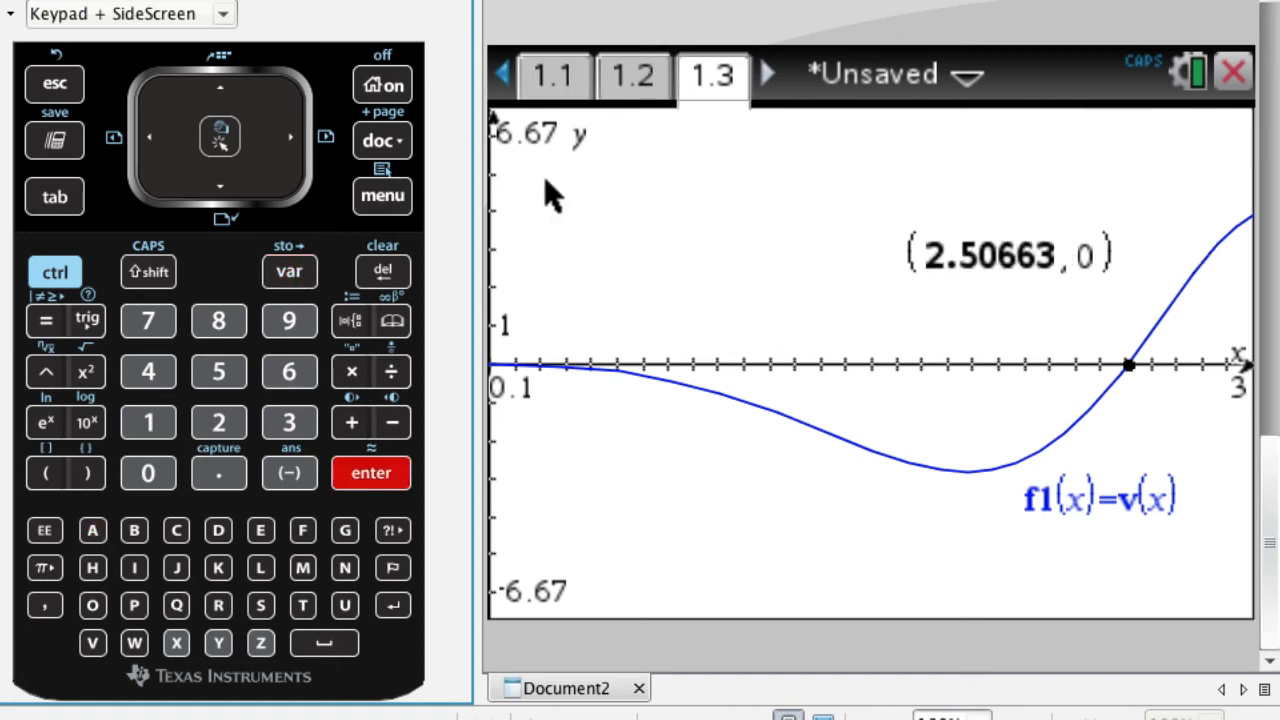
Add a new blank Calculator page 1.4.
left_click(381, 141)
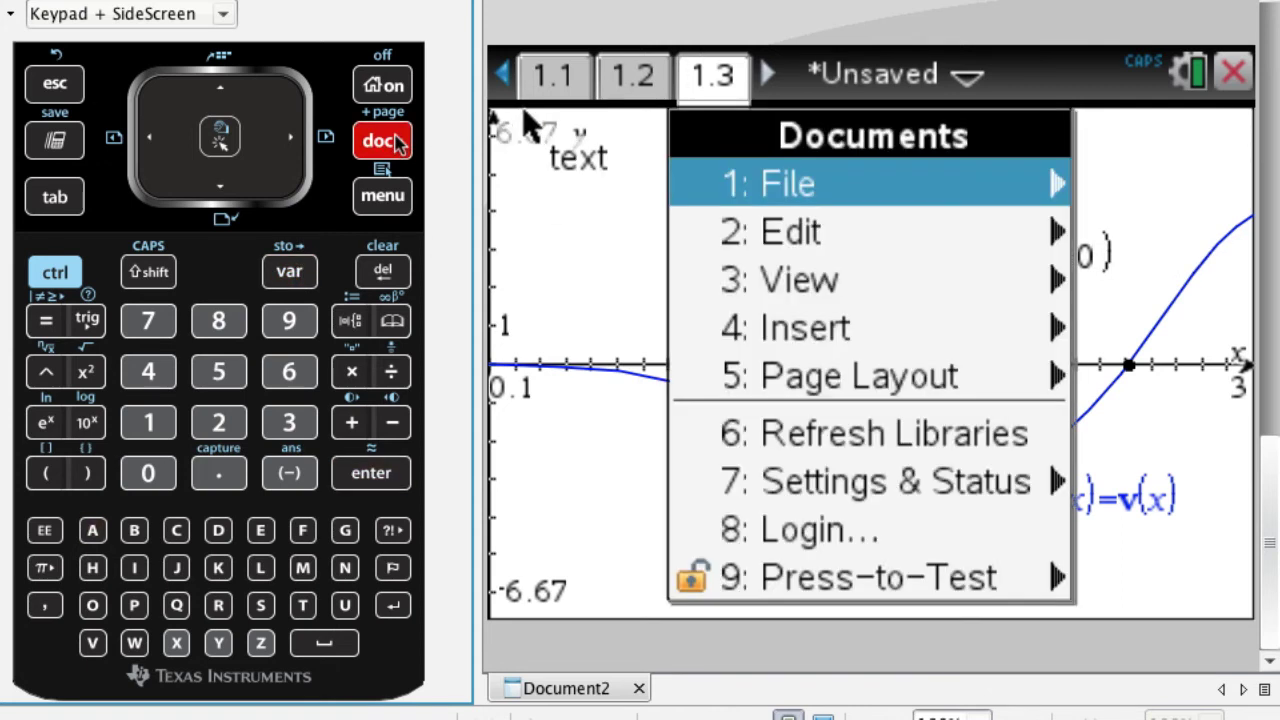
key("4")
key("Down")
key("Down")
key("Down")
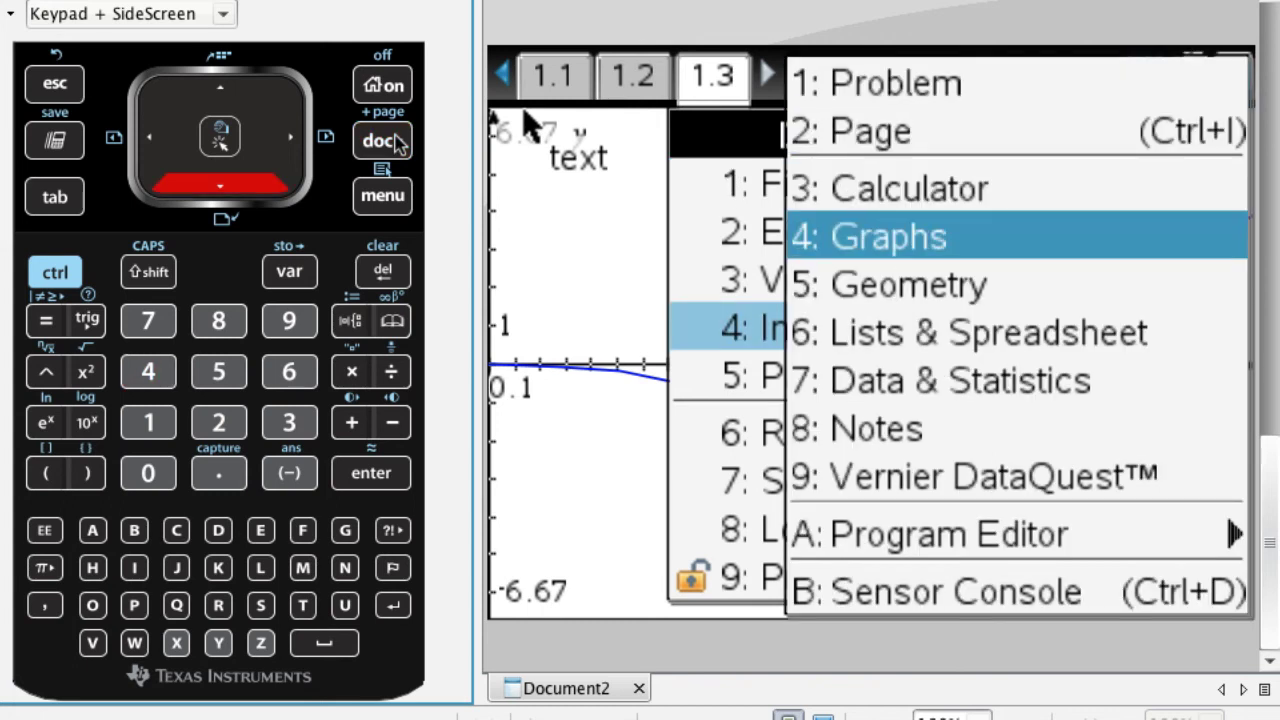
key("Up")
key("Return")
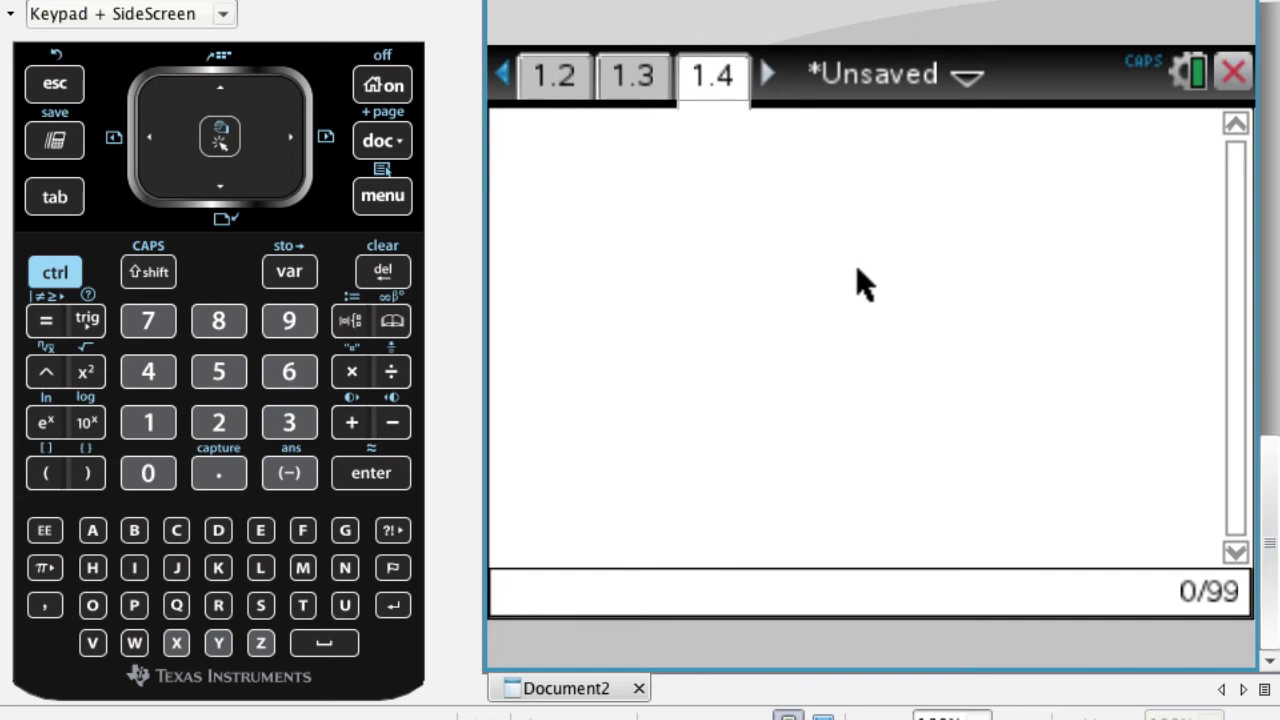
Insert a definite integral template with lower limit 0 and upper limit 3.
left_click(350, 320)
key("Right")
key("Right")
key("Right")
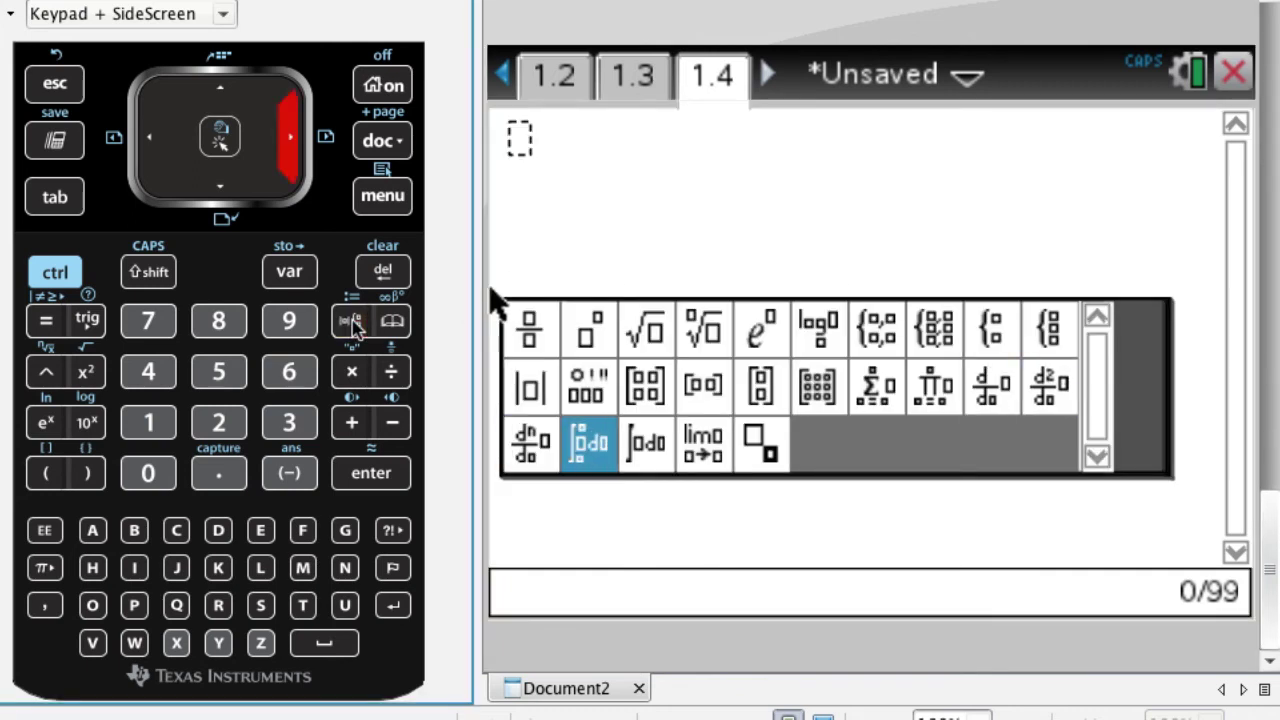
key("Return")
type("0")
key("Tab")
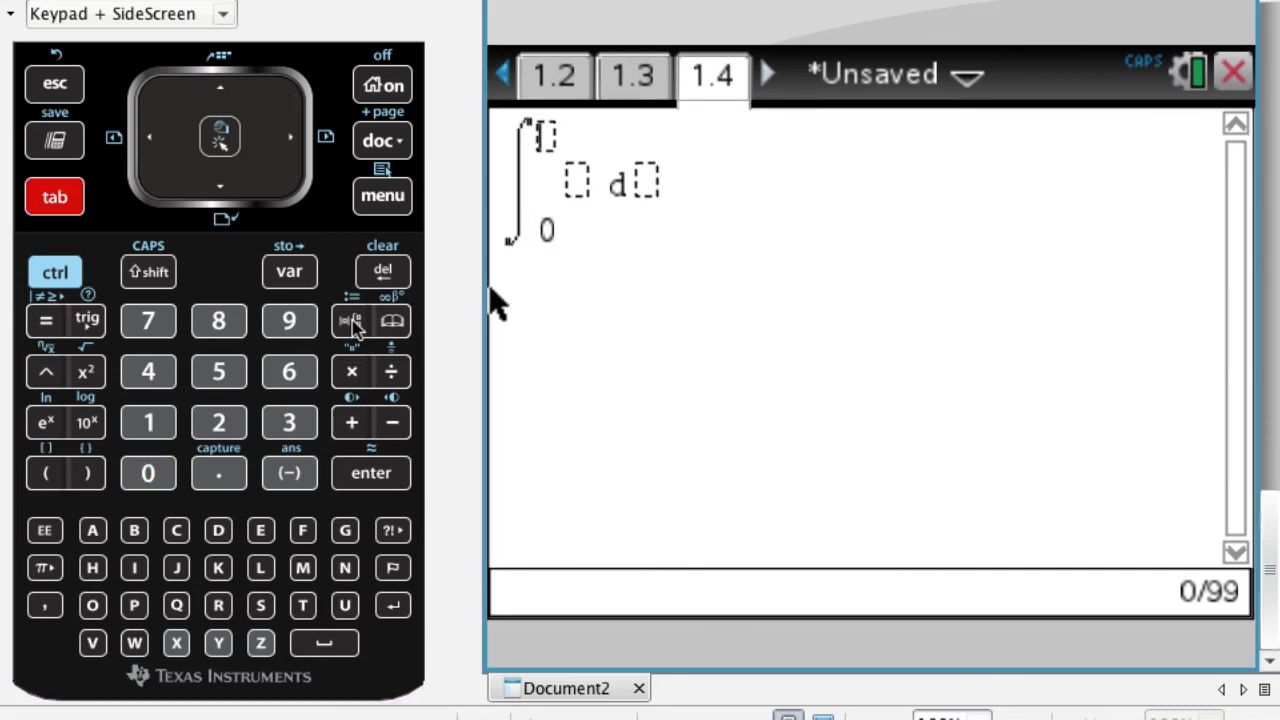
type("3")
key("Tab")
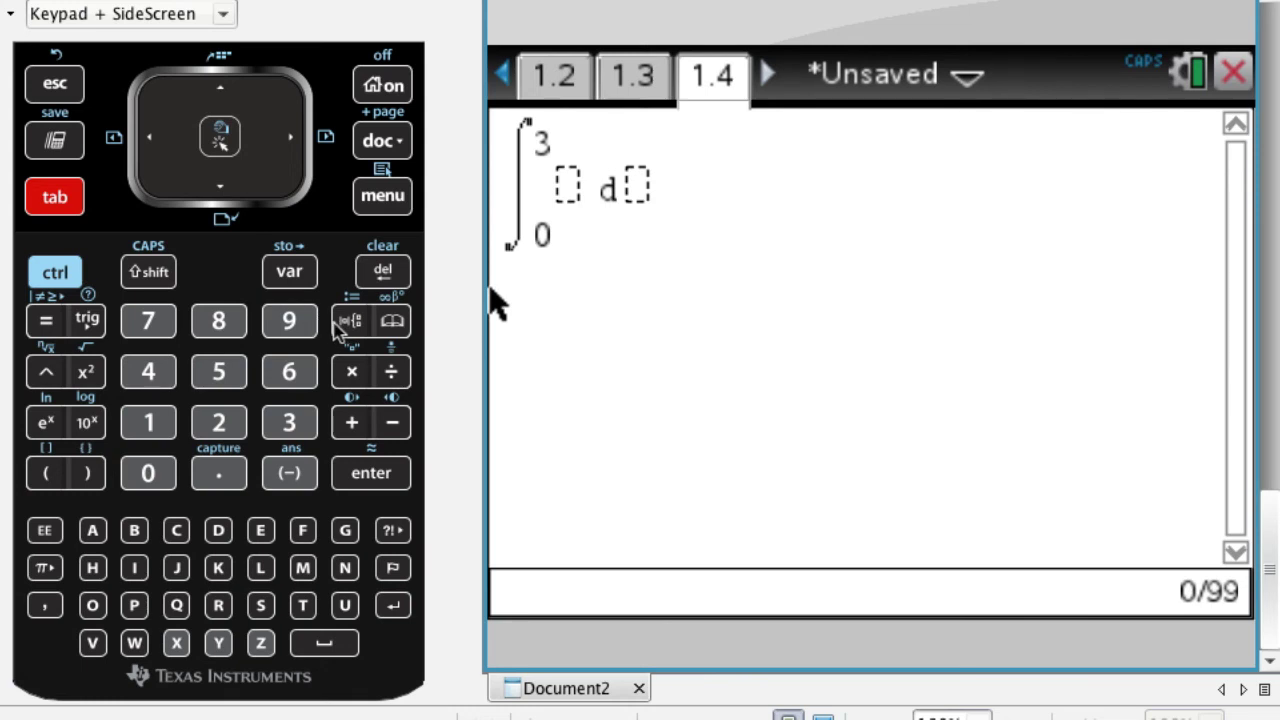
Make the integrand |v(t)| dt and evaluate the total distance, 4.33382.
left_click(340, 322)
key("Up")
key("Left")
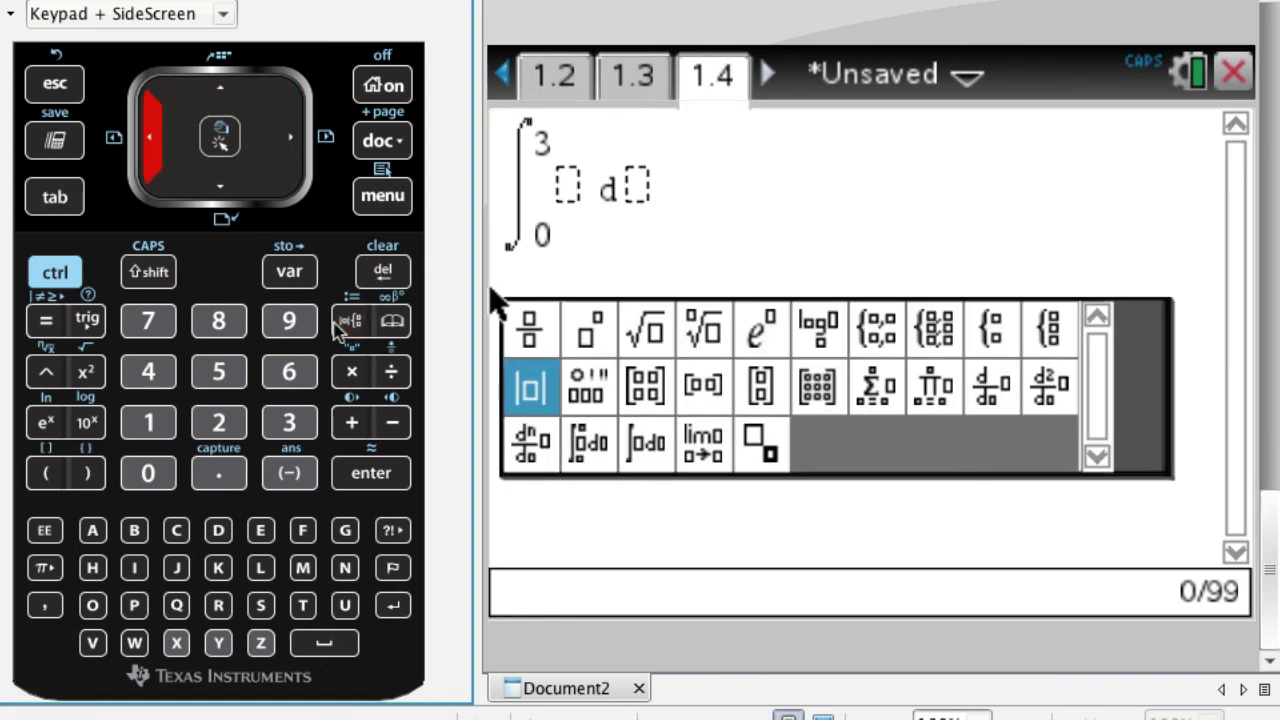
key("Return")
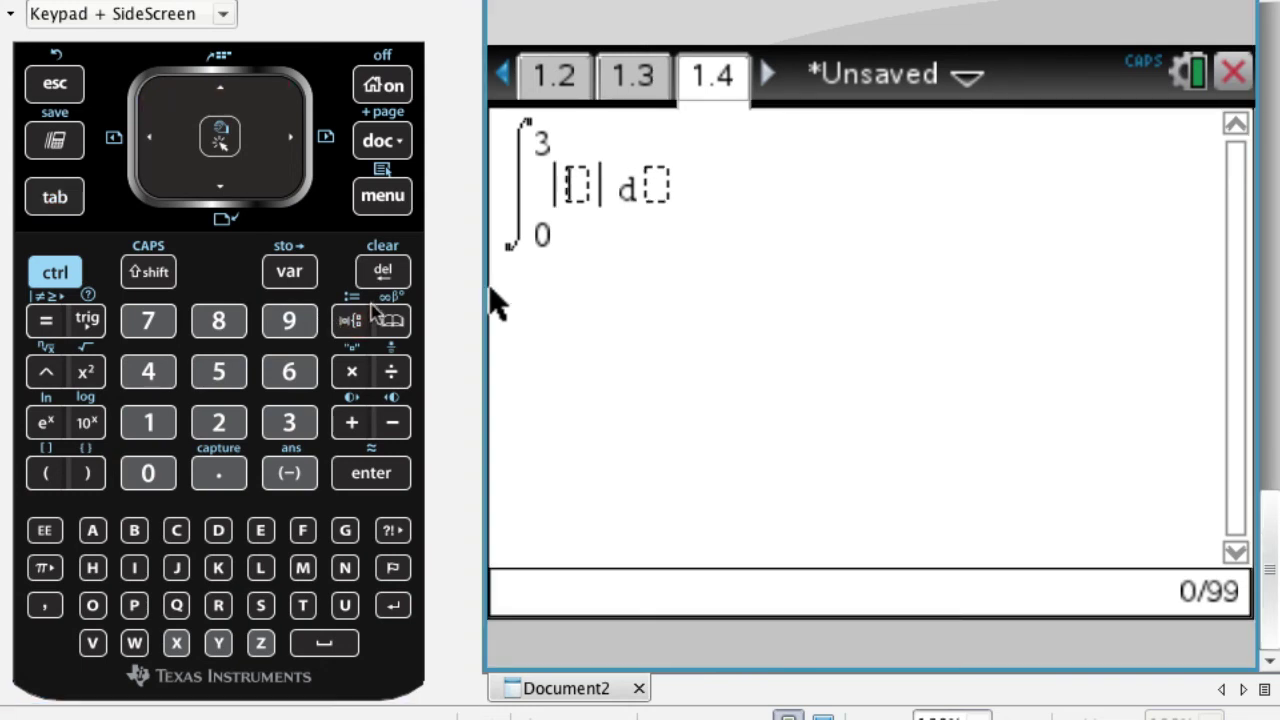
left_click(290, 272)
key("Down")
key("Down")
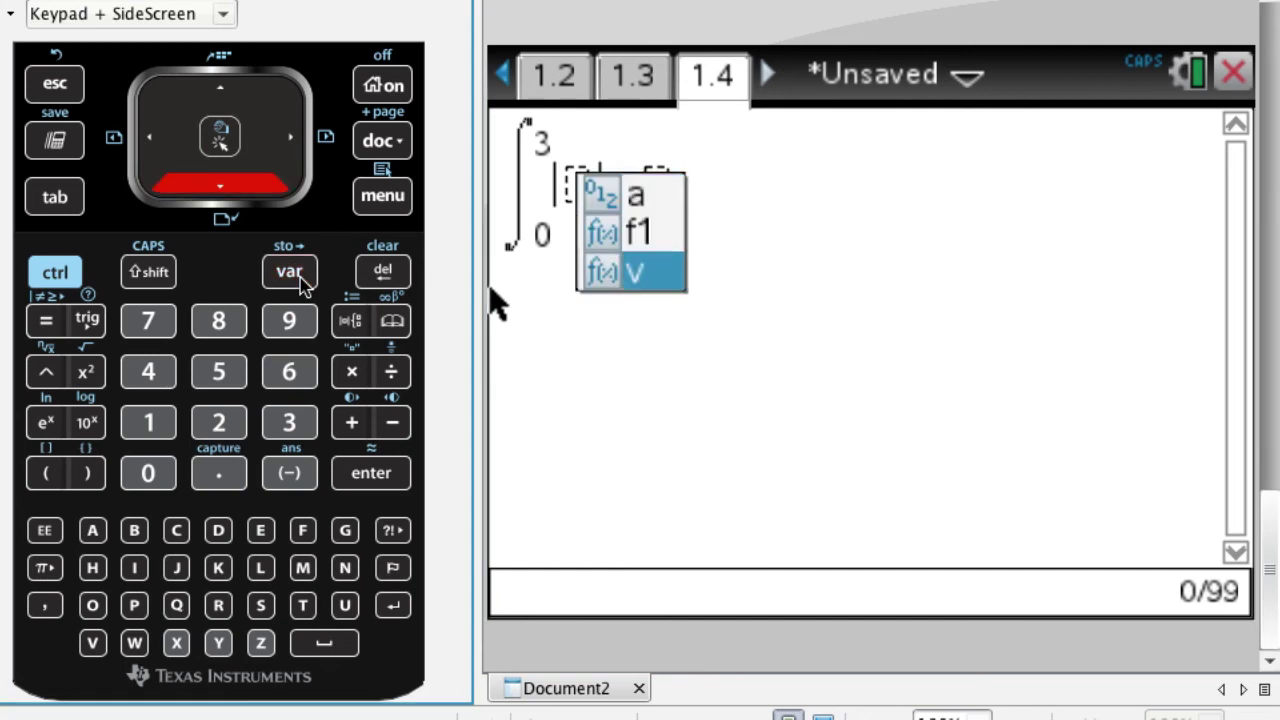
key("Return")
type("t)| d")
key("Tab")
type("t")
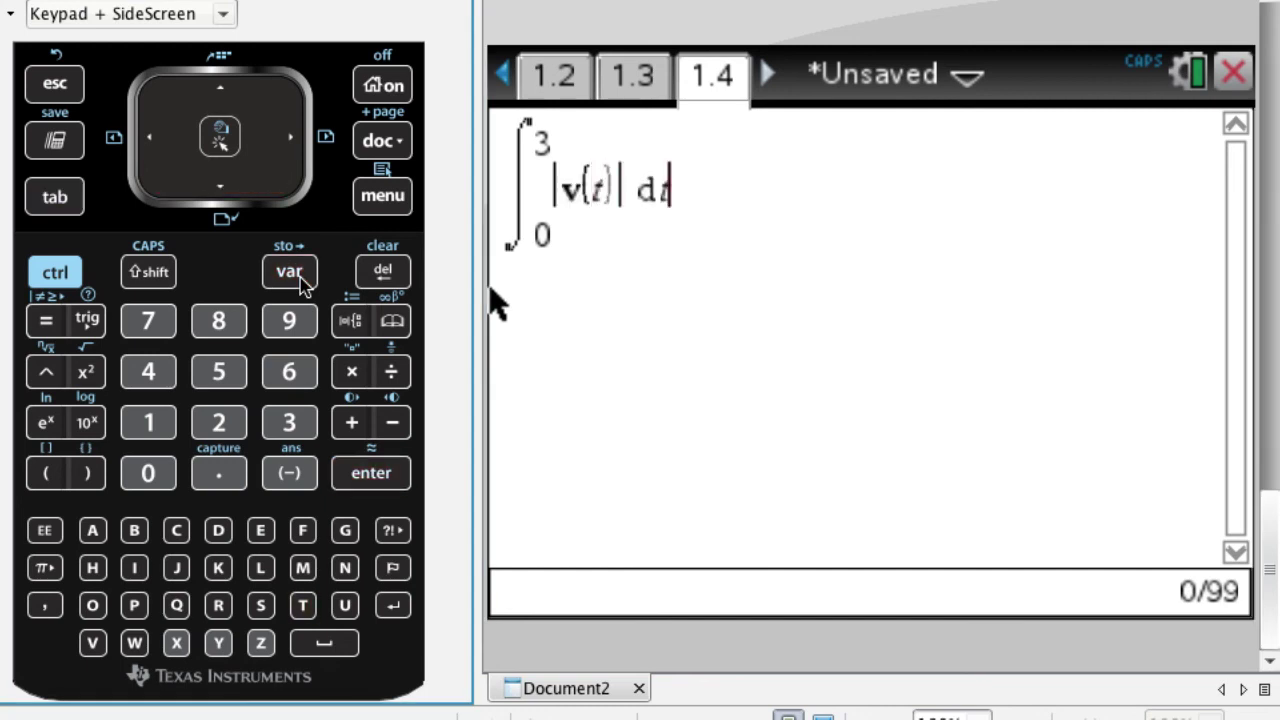
key("Return")
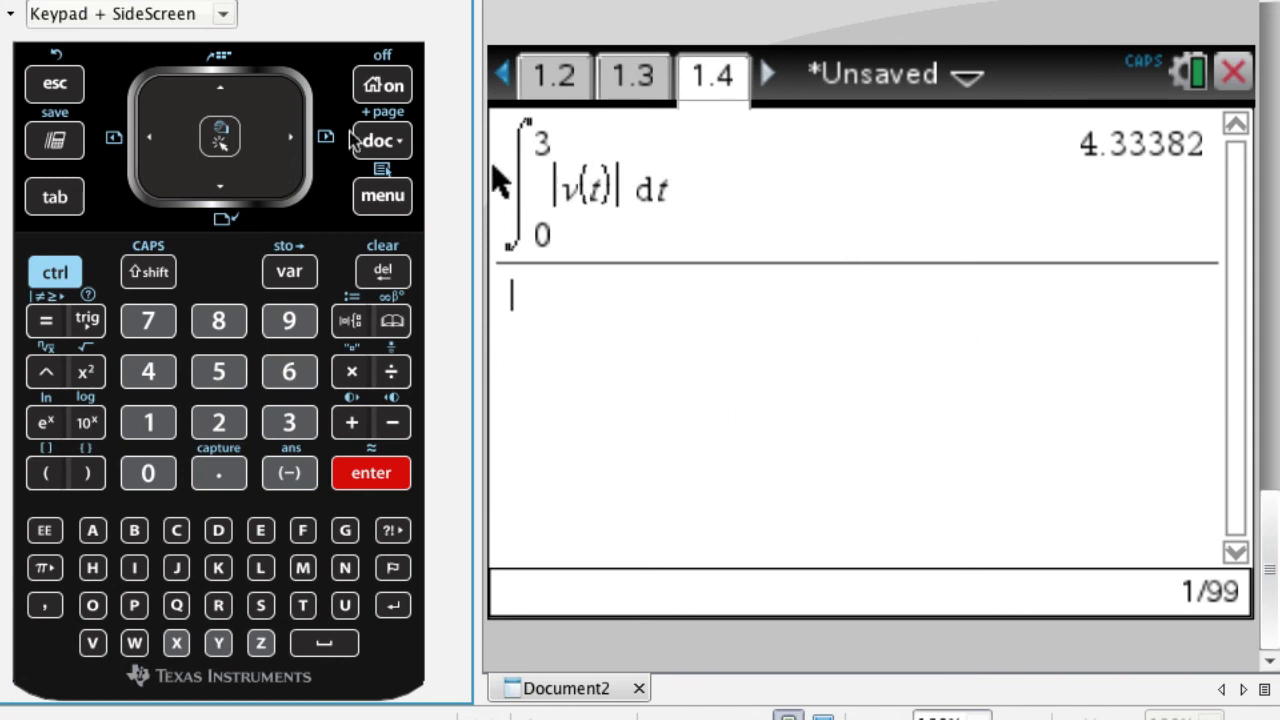
Insert a new Calculator page 1.5 after page 1.4 from the document menu.
left_click(383, 142)
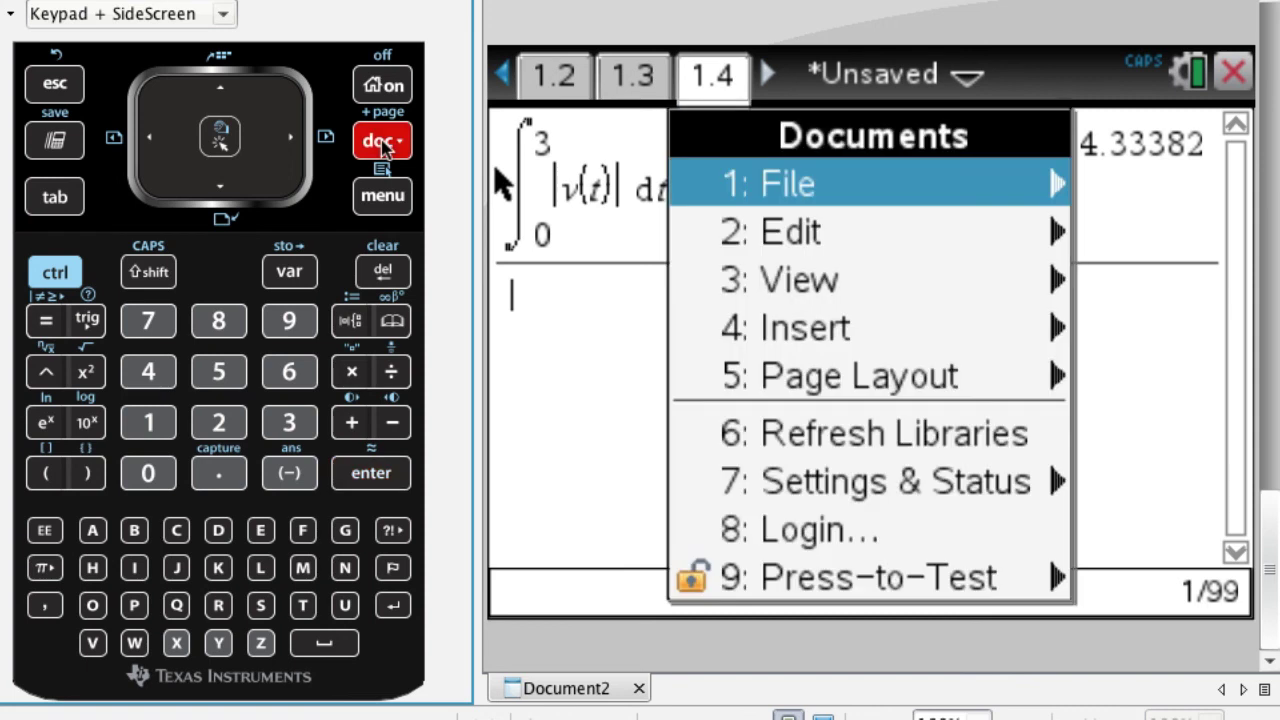
key("Down")
key("Down")
key("Down")
key("Right")
key("Down")
key("Down")
key("Down")
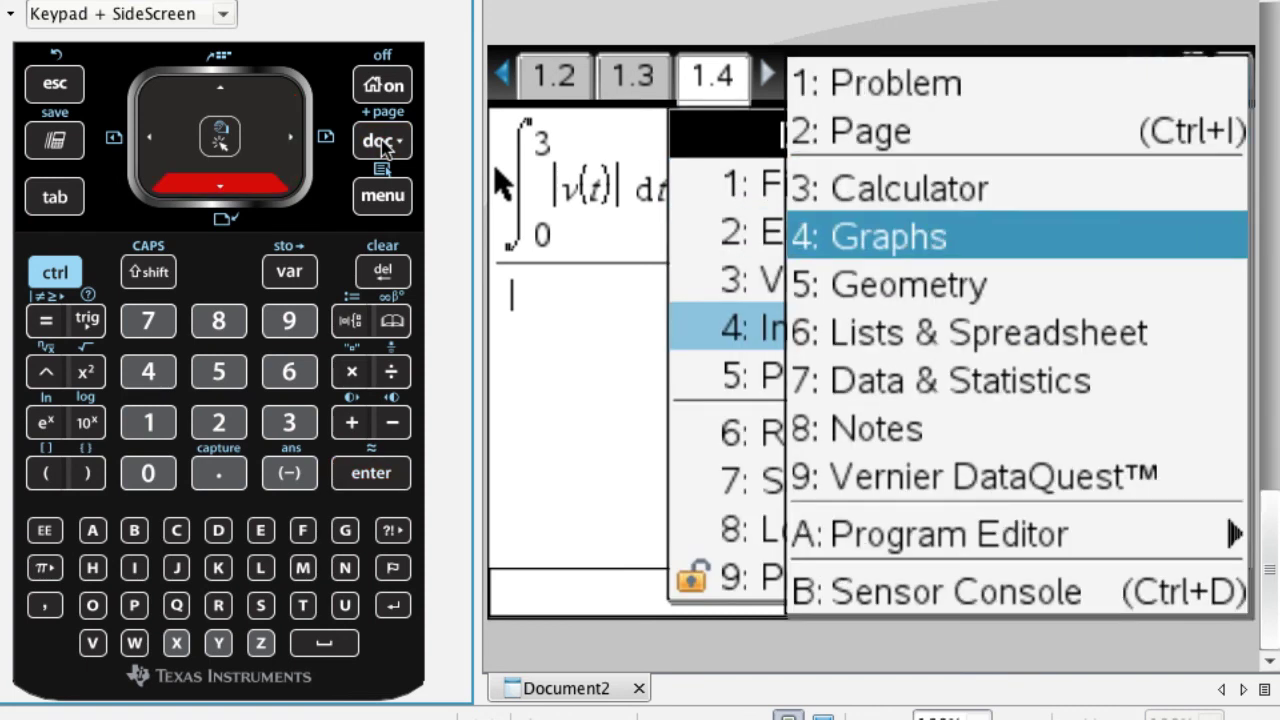
key("Up")
key("Return")
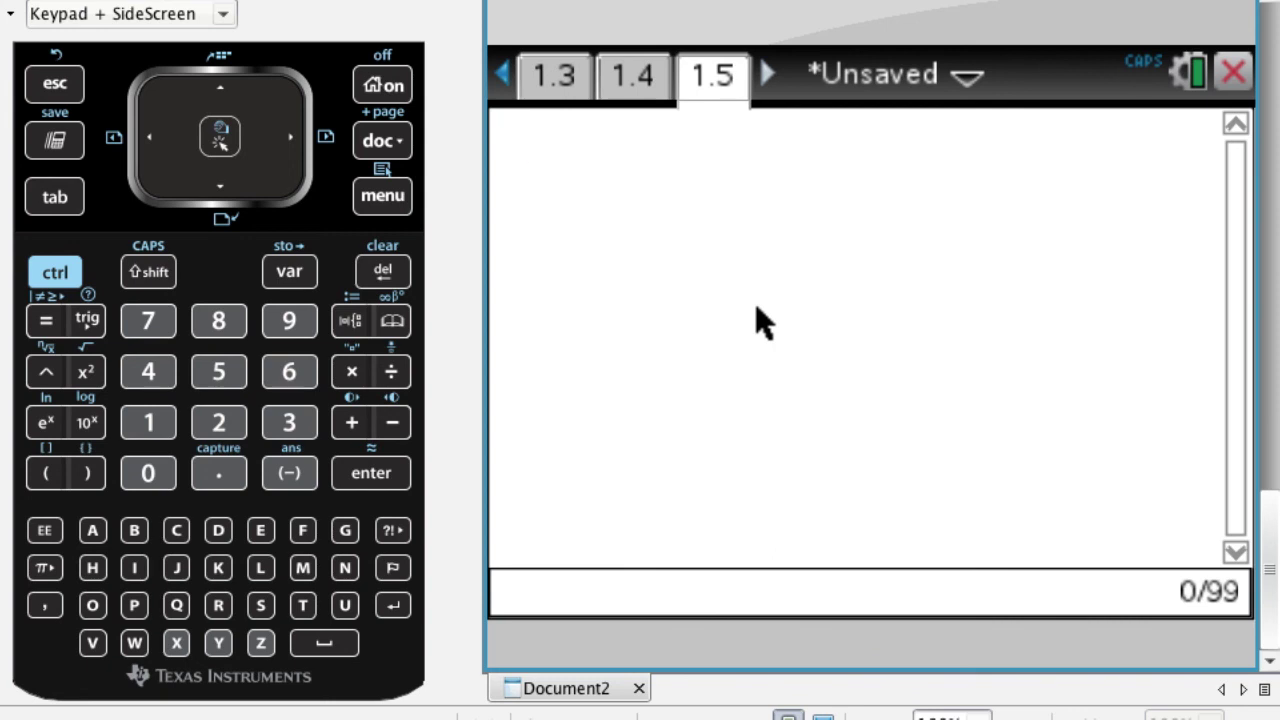
Evaluate 1 + ∫ v(t) dt from 0 to 0, giving 1.
type("1+")
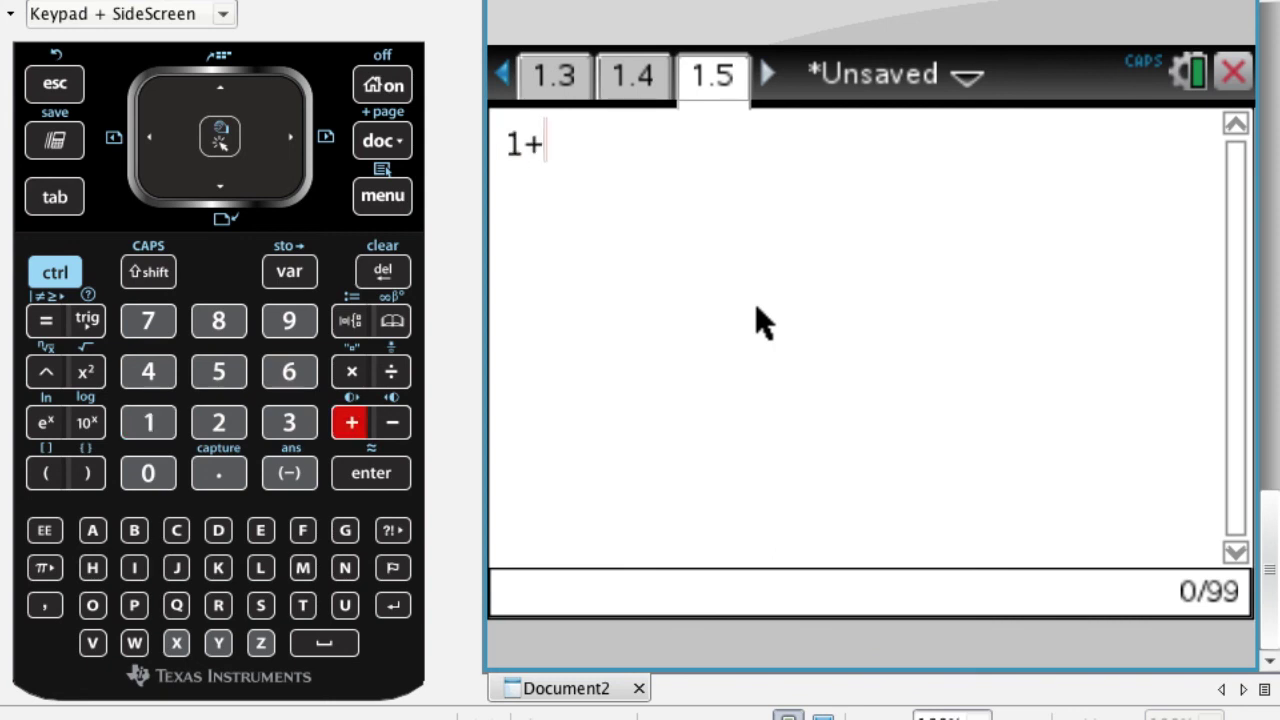
left_click(348, 320)
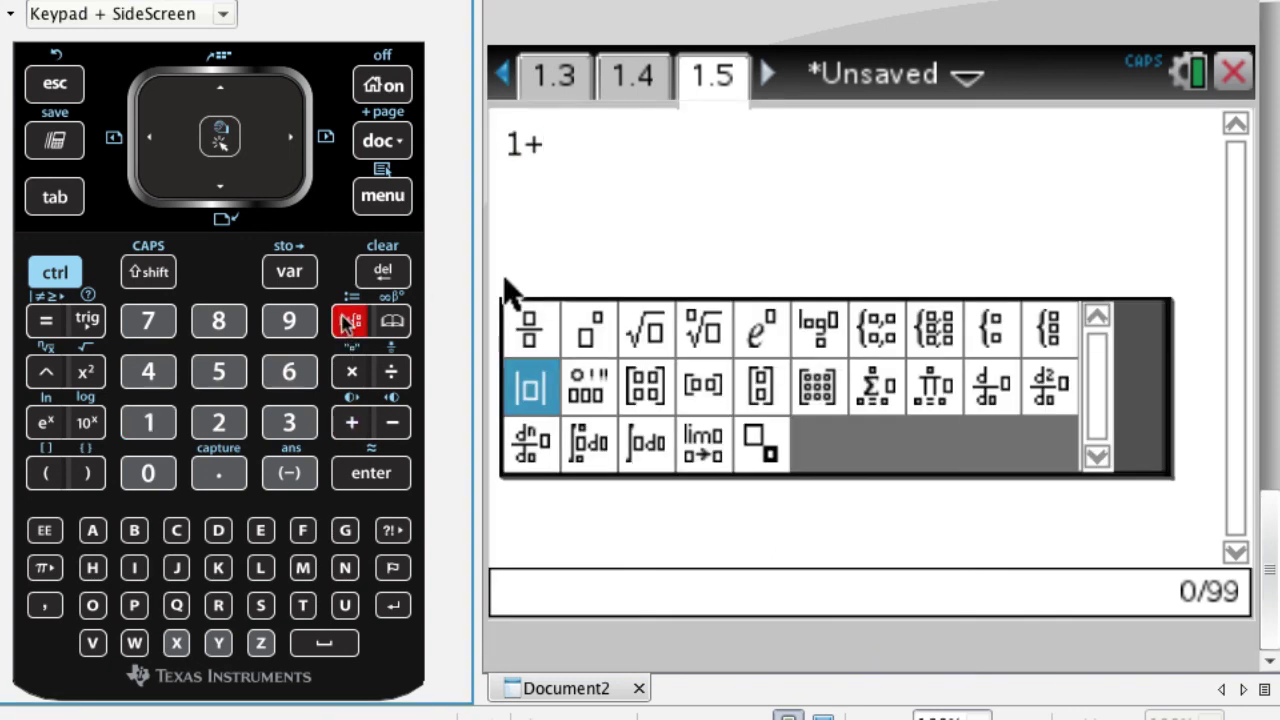
key("Right")
key("Down")
key("Return")
type("0")
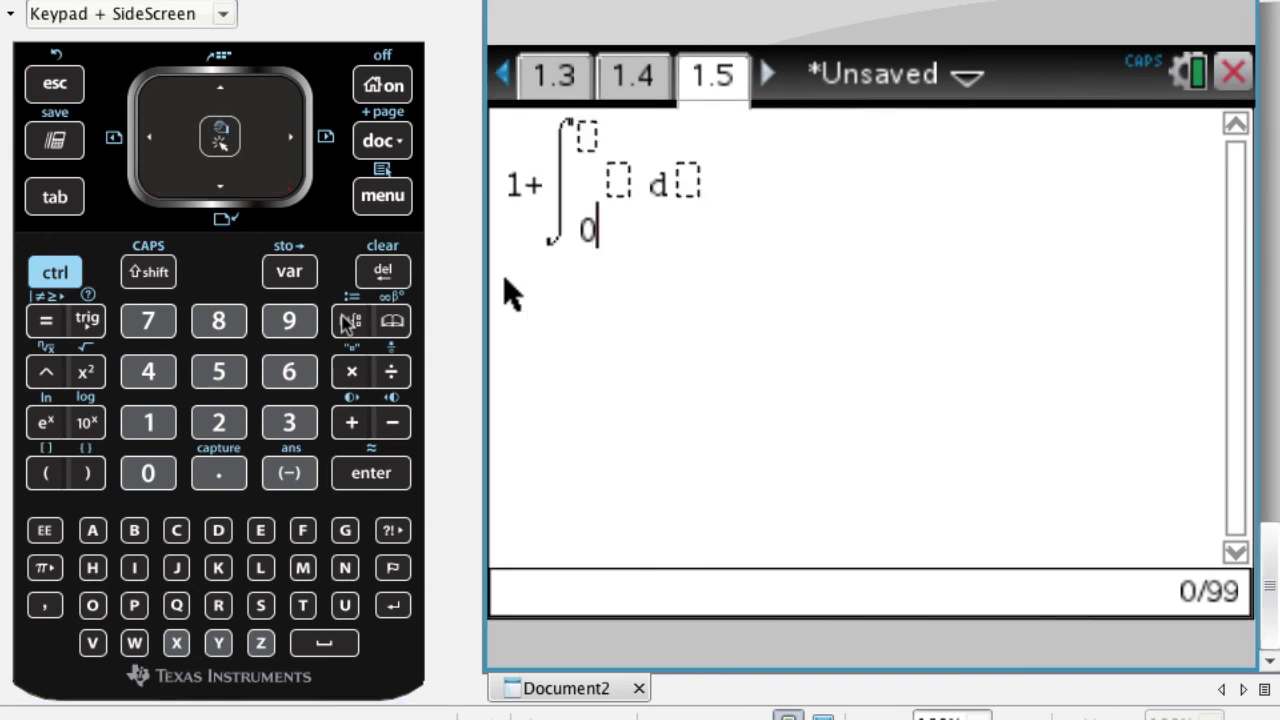
key("Tab")
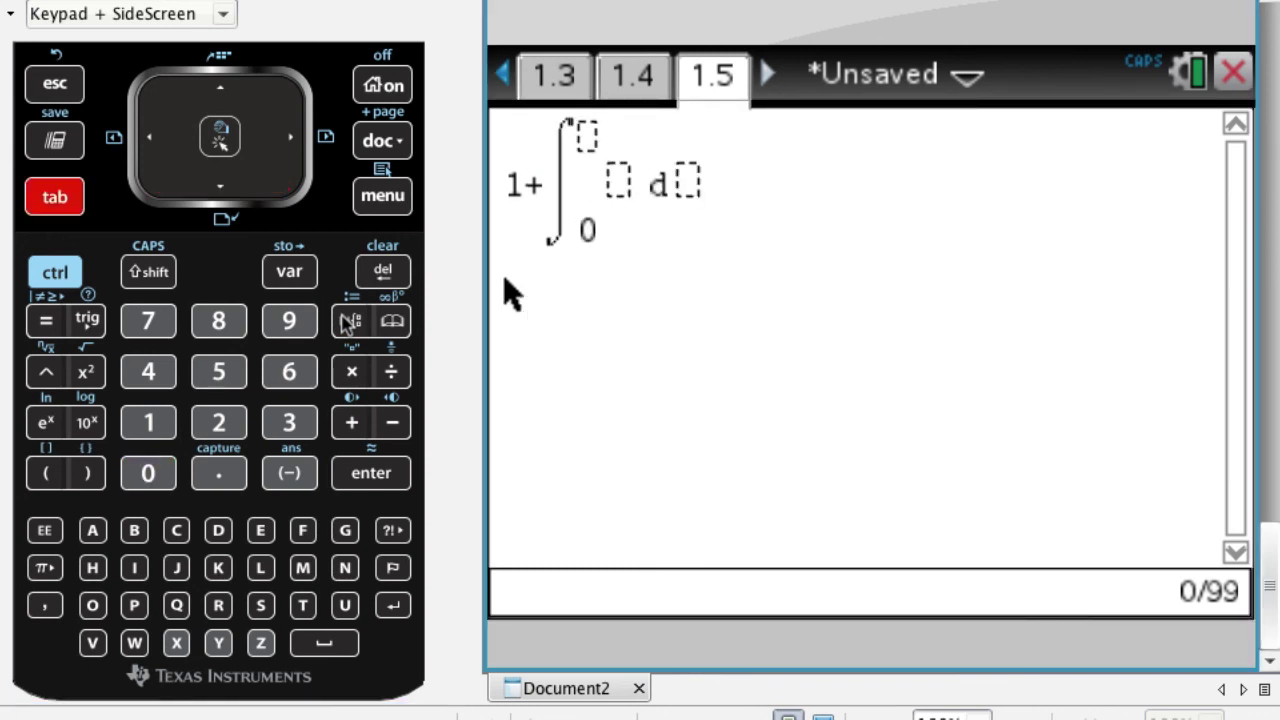
type("0")
key("Tab")
type("v")
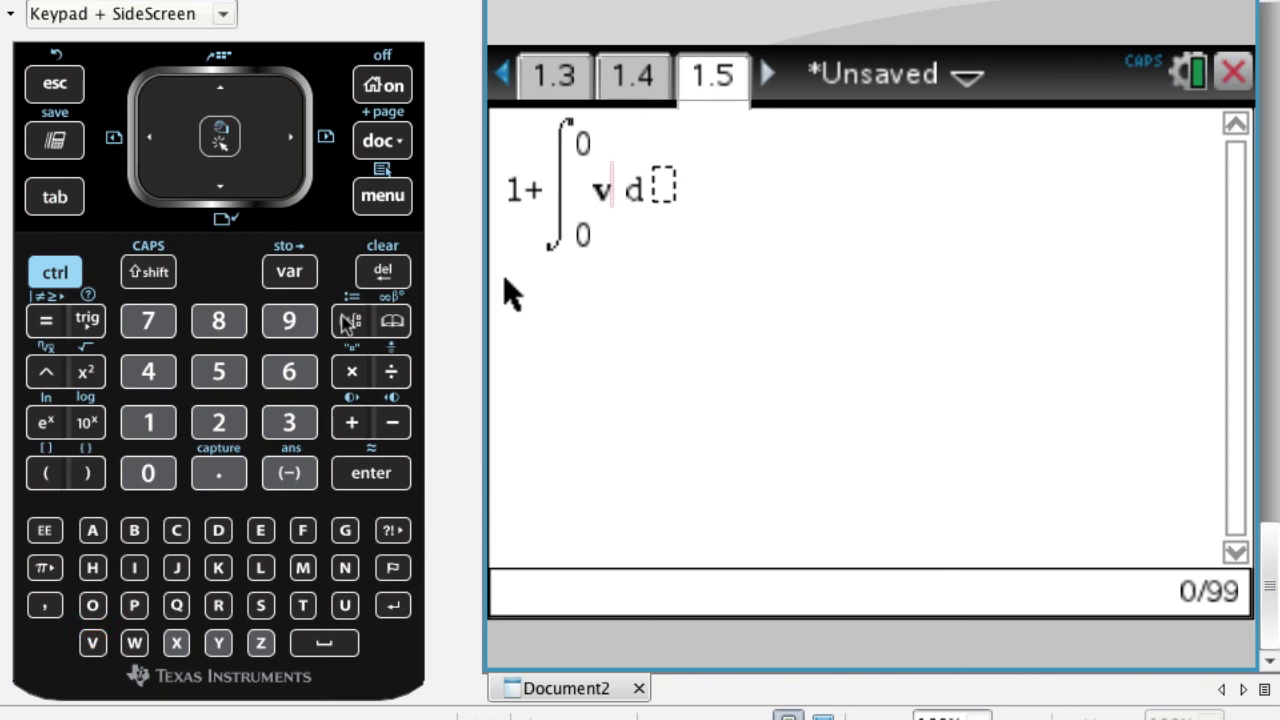
type("(t")
key("Tab")
type("t")
key("Return")
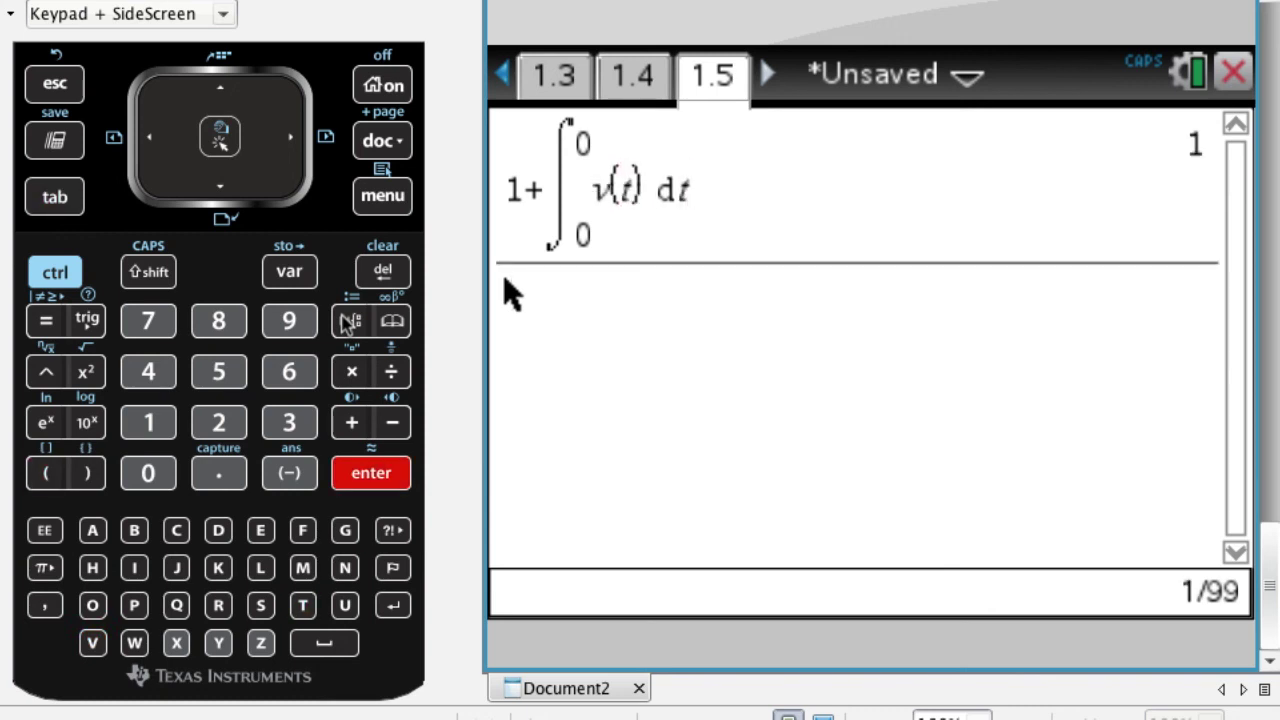
Re-evaluate the expression with upper limit a, giving -2.26548.
key("Up")
key("Return")
key("Left")
key("Left")
key("Left")
key("Left")
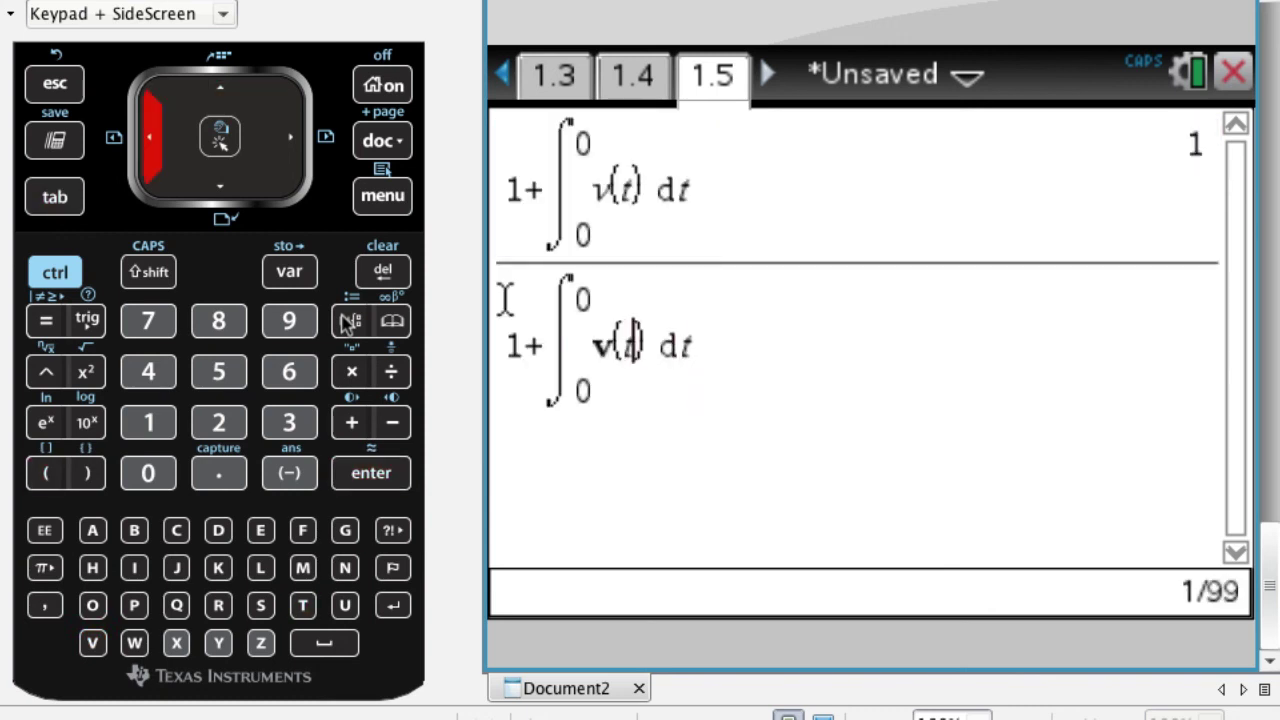
key("Left")
key("Left")
type("a")
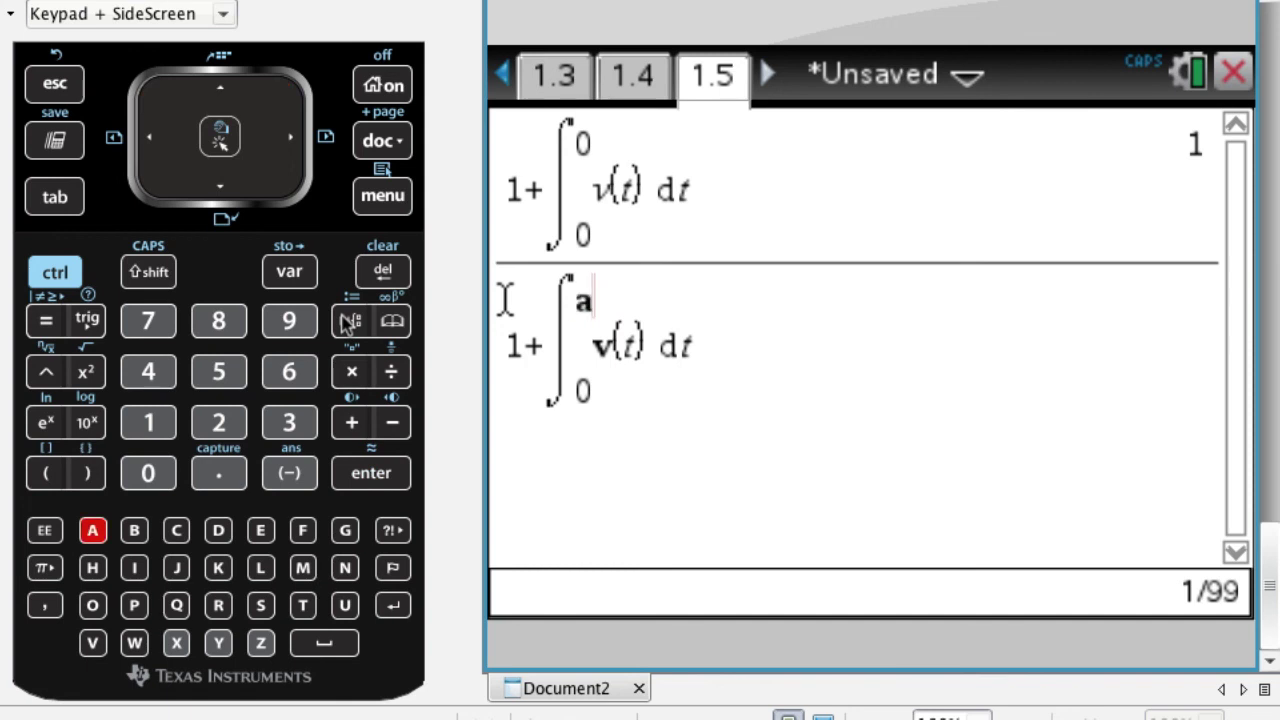
key("Return")
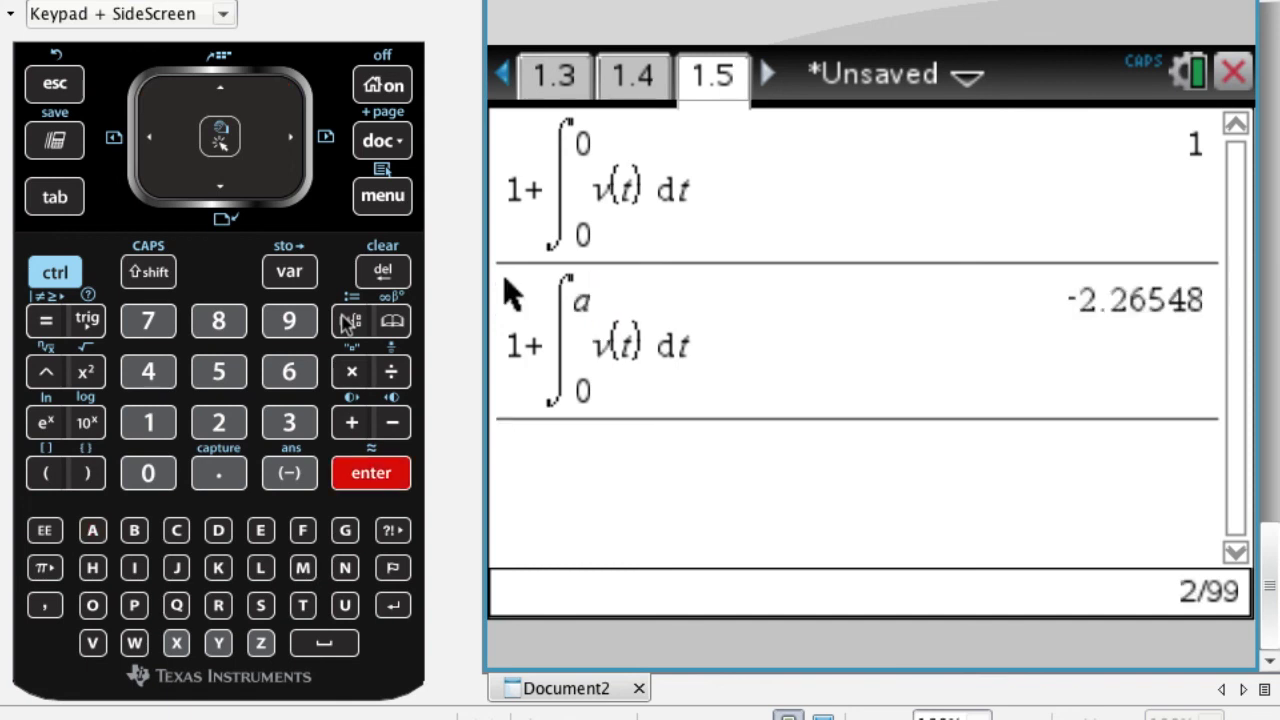
Re-evaluate with upper limit 3, giving -1.19715, and review the three results.
key("Up")
key("Return")
key("Left")
key("Left")
key("Left")
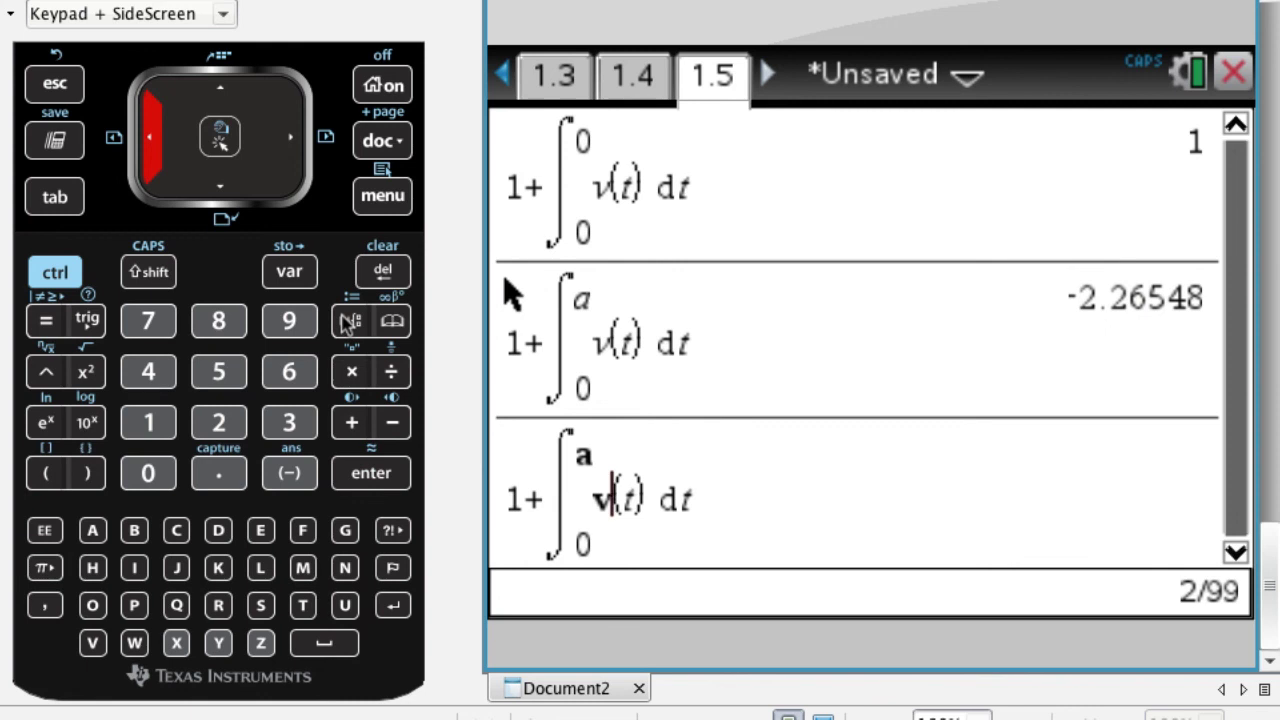
key("Up")
type("3")
key("Return")
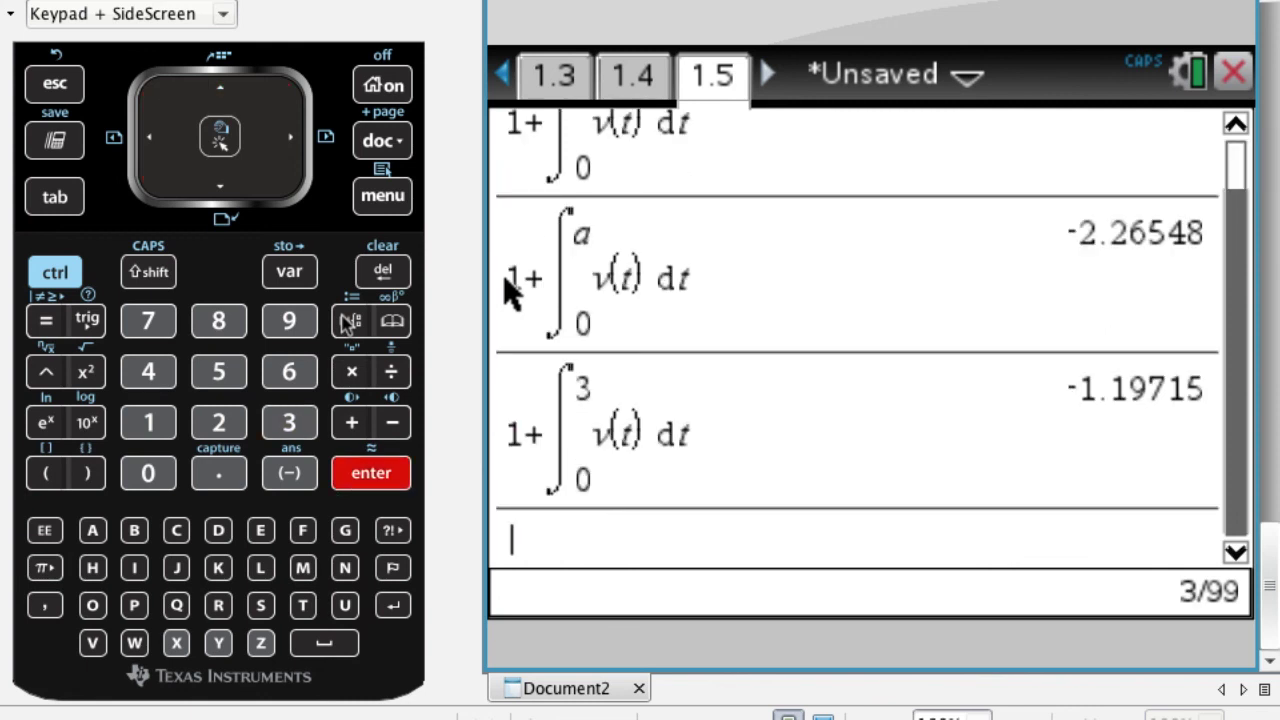
key("Up")
key("Up")
key("Up")
key("Up")
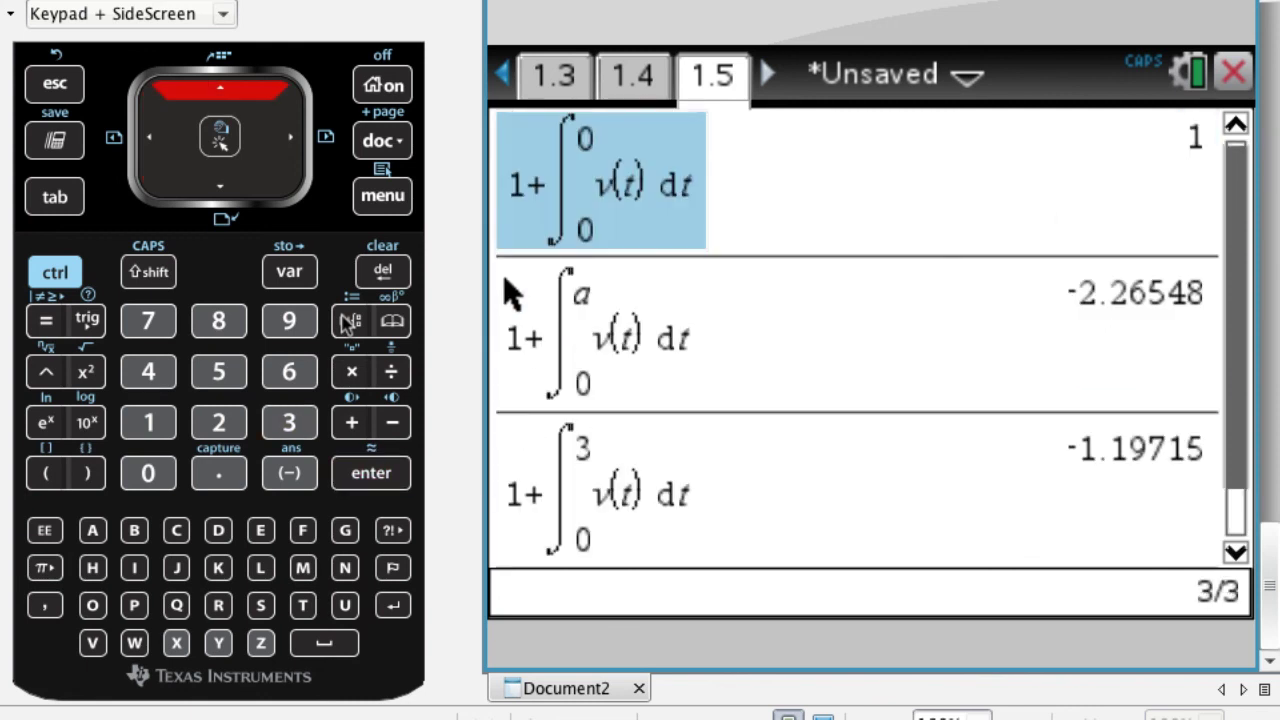
key("Down")
key("Down")
key("Down")
key("Up")
key("Up")
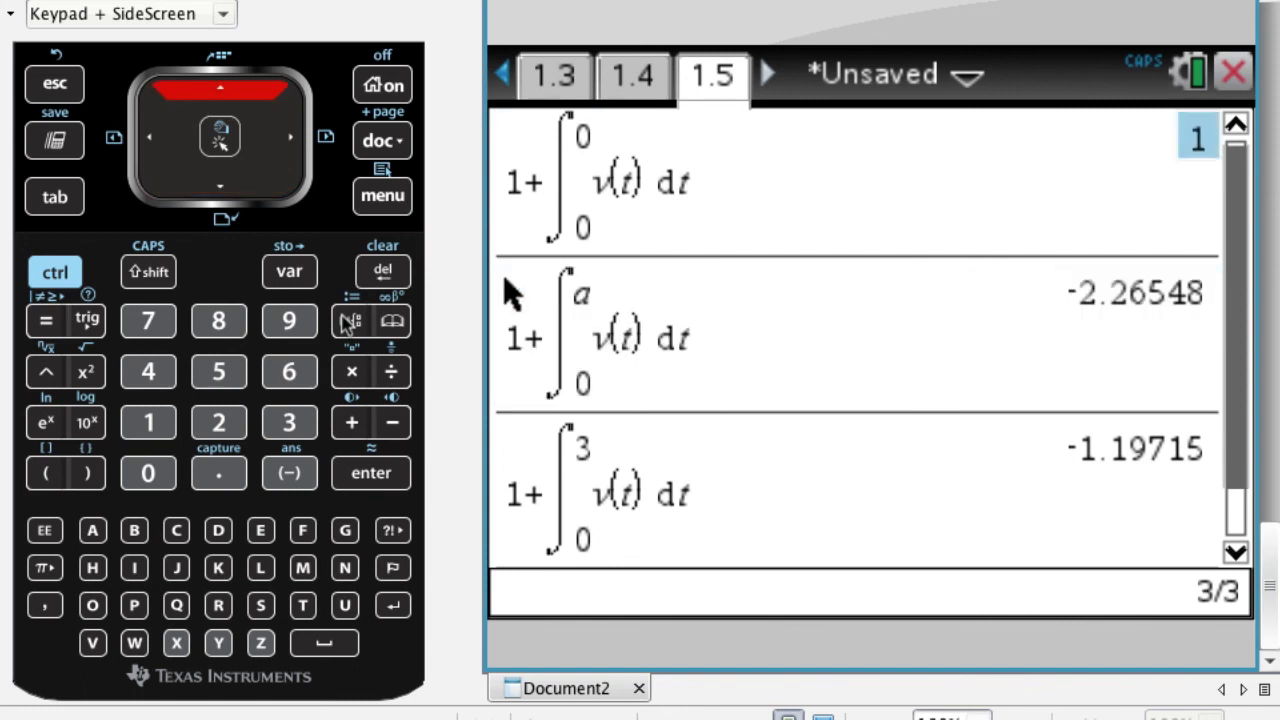
key("Down")
key("Down")
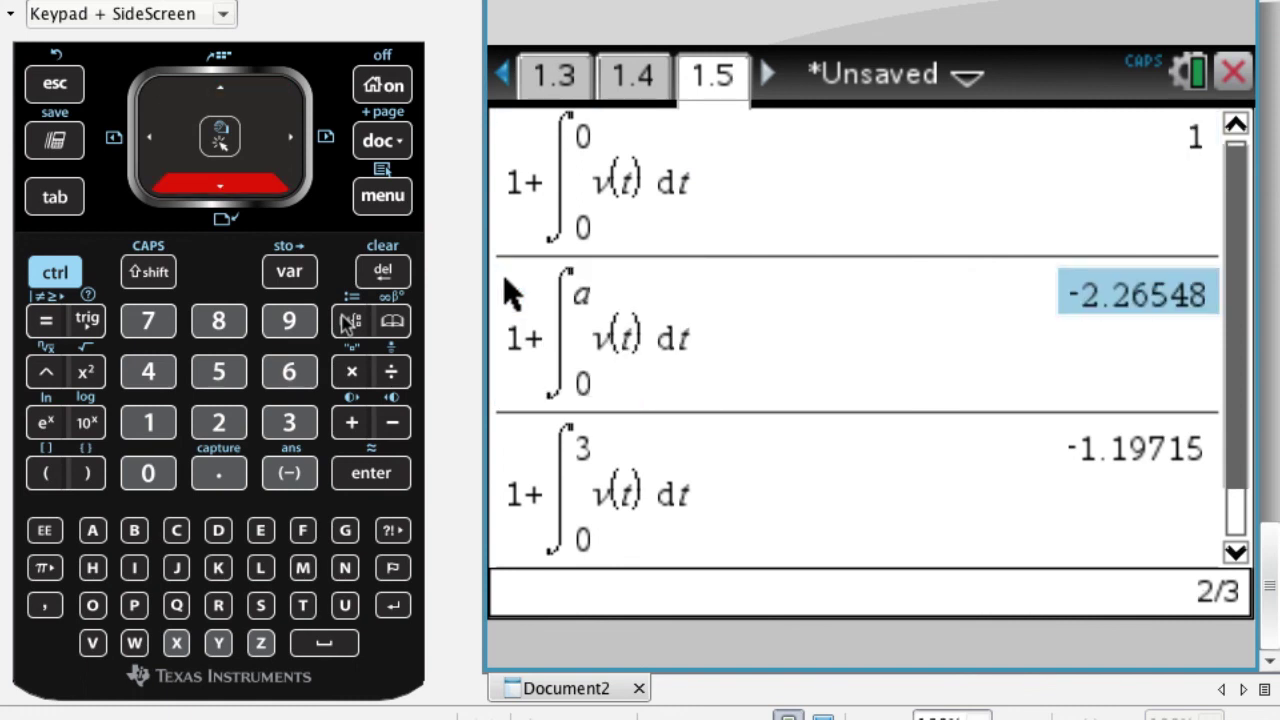
key("Up")
key("Up")
key("Down")
key("Down")
key("Down")
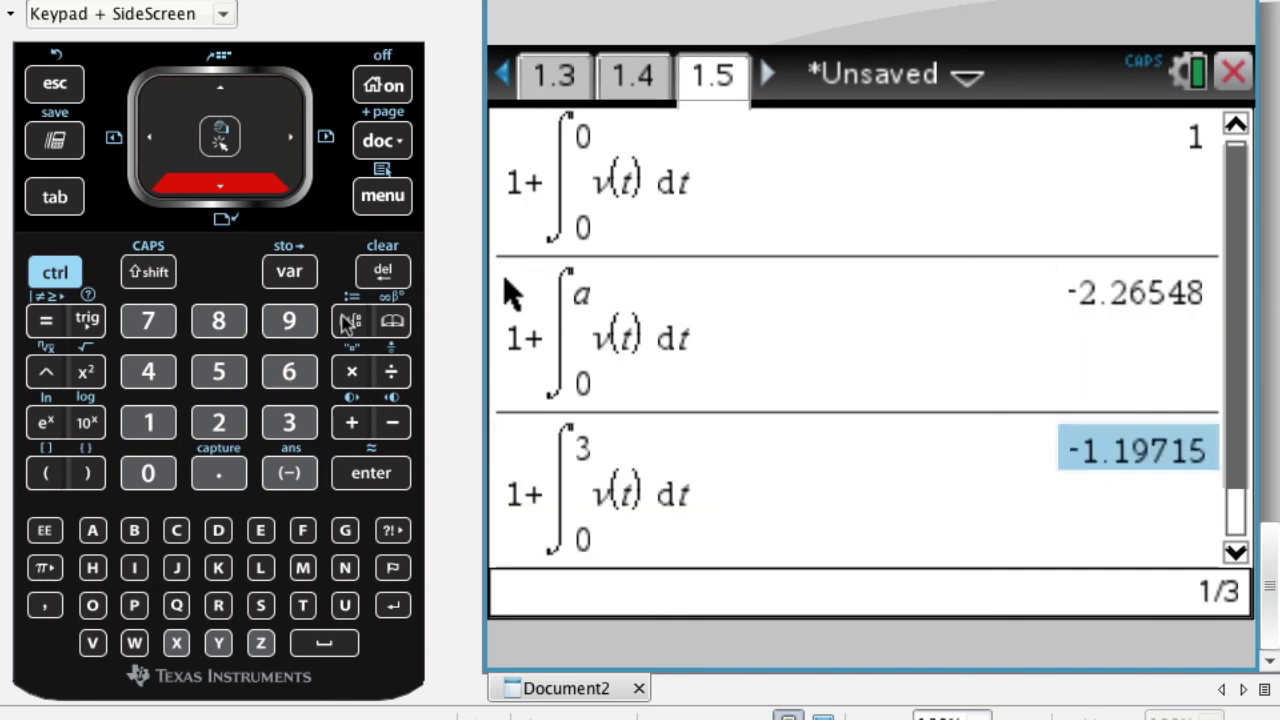
key("Down")
key("Up")
key("Up")
key("Up")
key("Up")
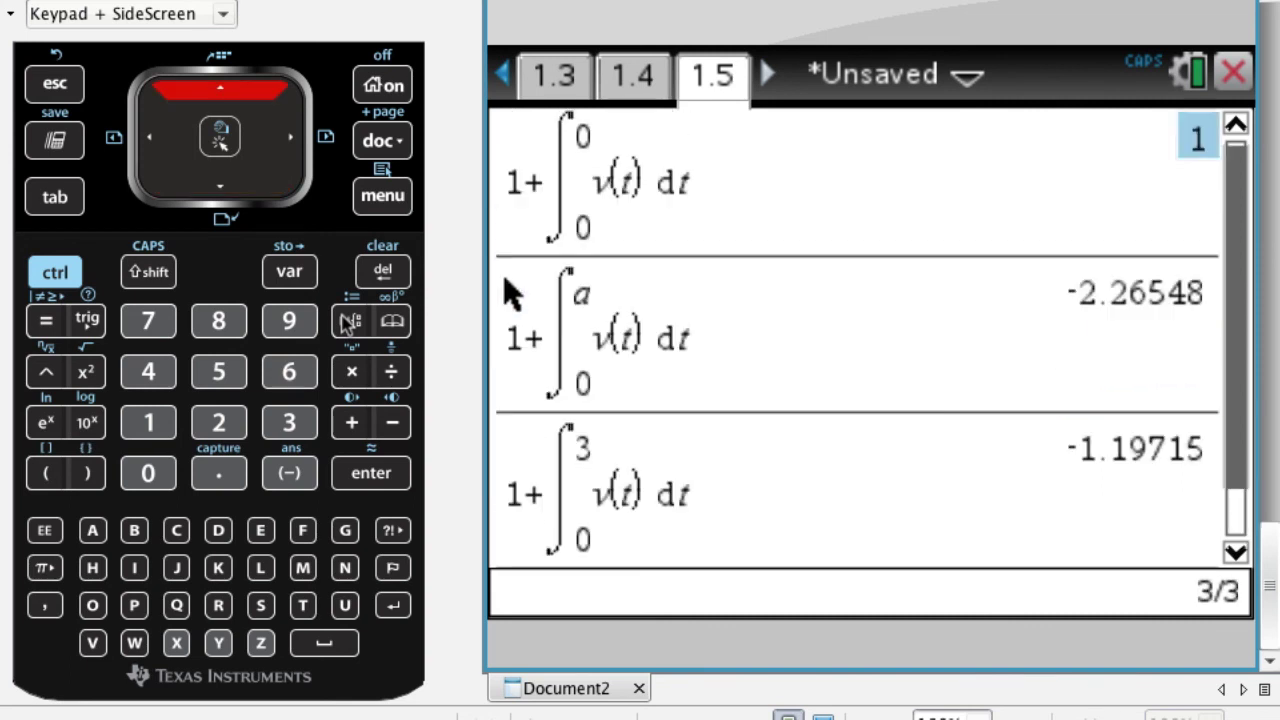
key("Down")
key("Up")
key("Up")
key("Down")
key("Down")
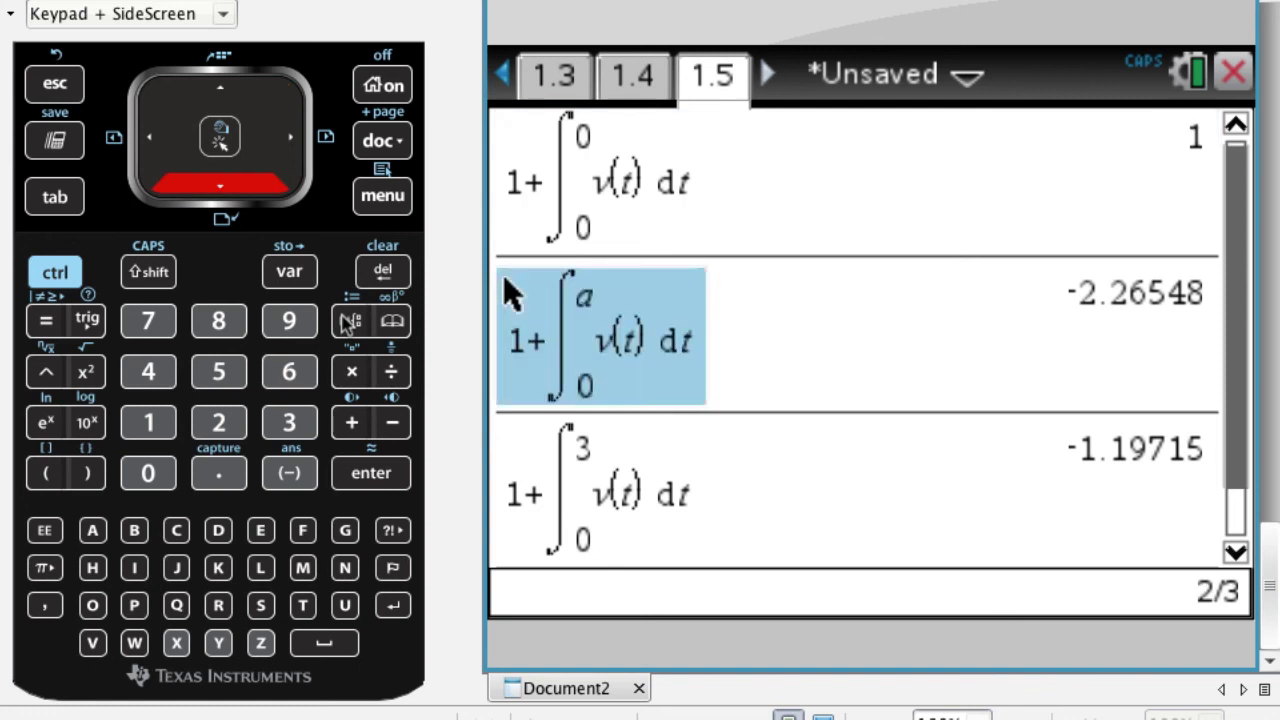
key("Down")
key("Down")
key("Down")
key("Up")
key("Up")
key("Up")
key("Up")
key("Up")
key("Down")
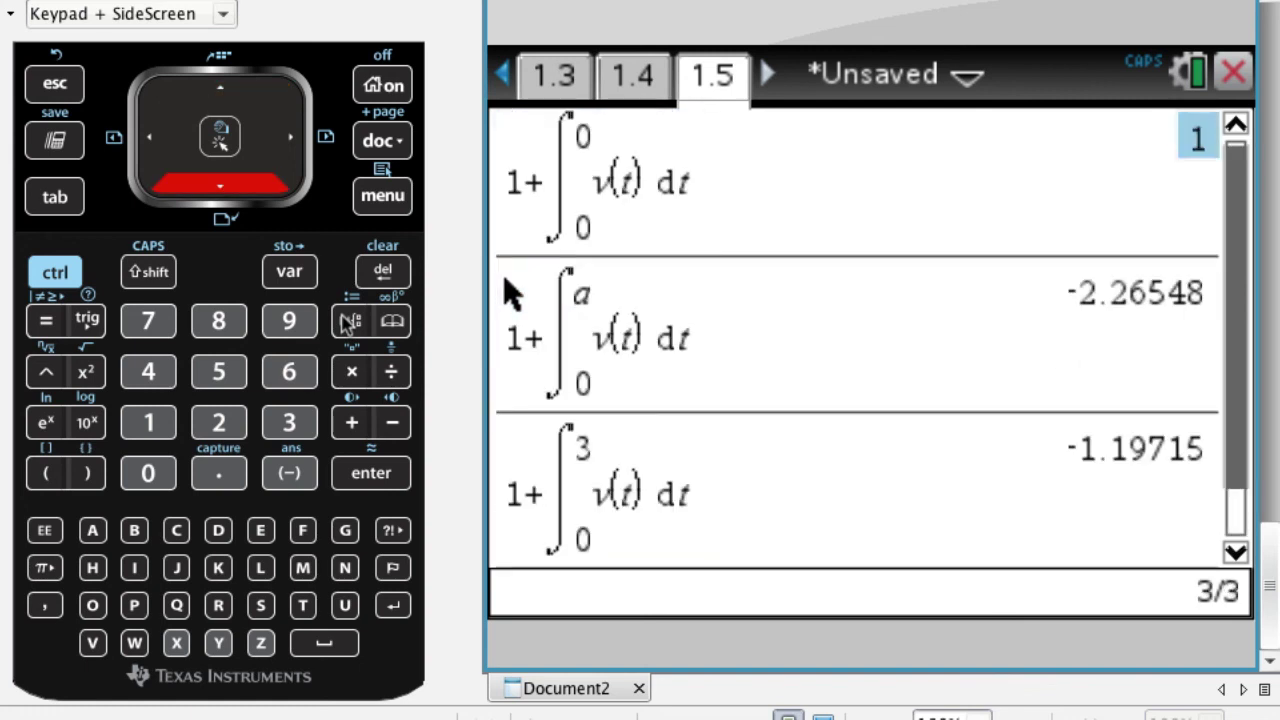
key("Down")
key("Down")
key("Down")
key("Down")
key("Down")
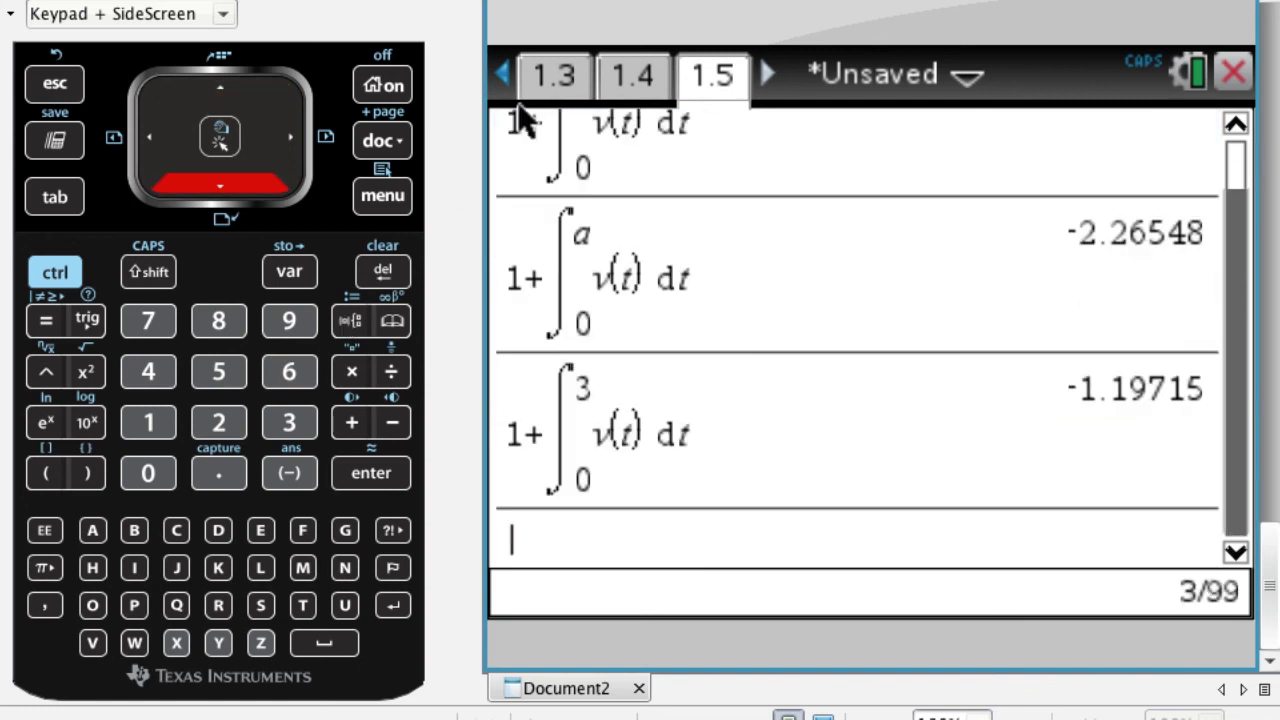